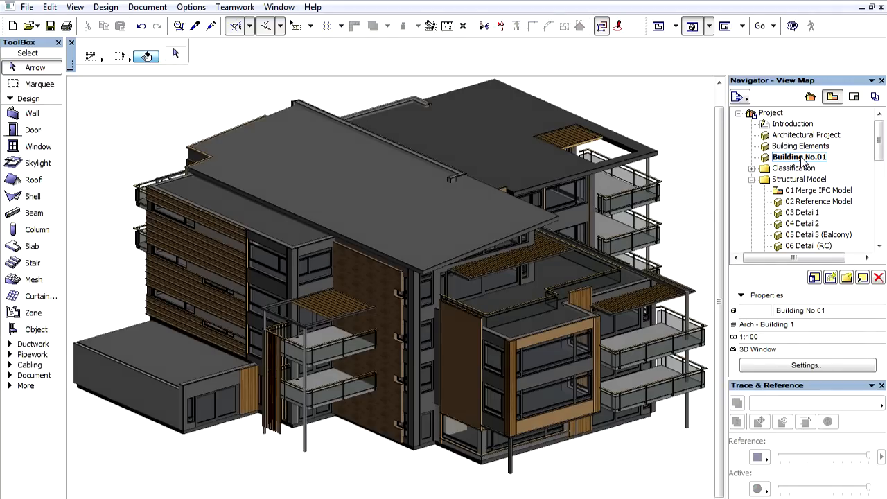
- Open the settings of the upper terrace slab and review its Structural Function, Element Classification and Position properties
left_click(569, 273)
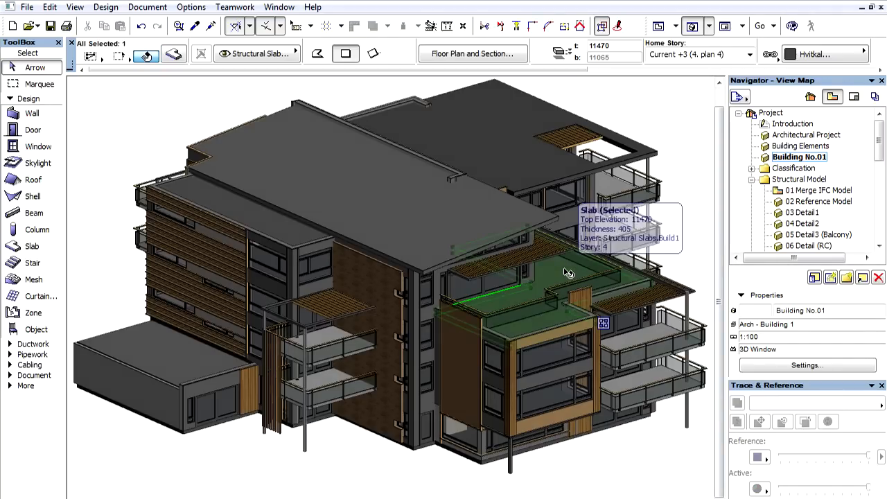
double_click(567, 274)
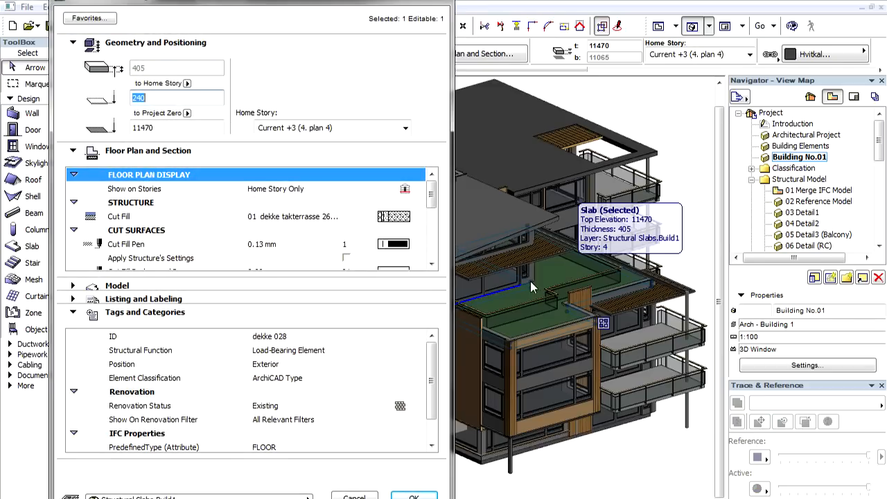
left_click(416, 352)
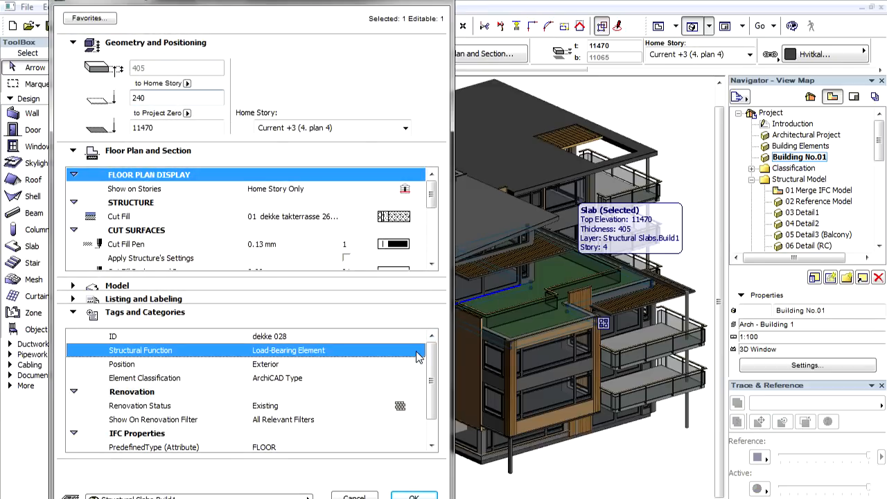
left_click(417, 350)
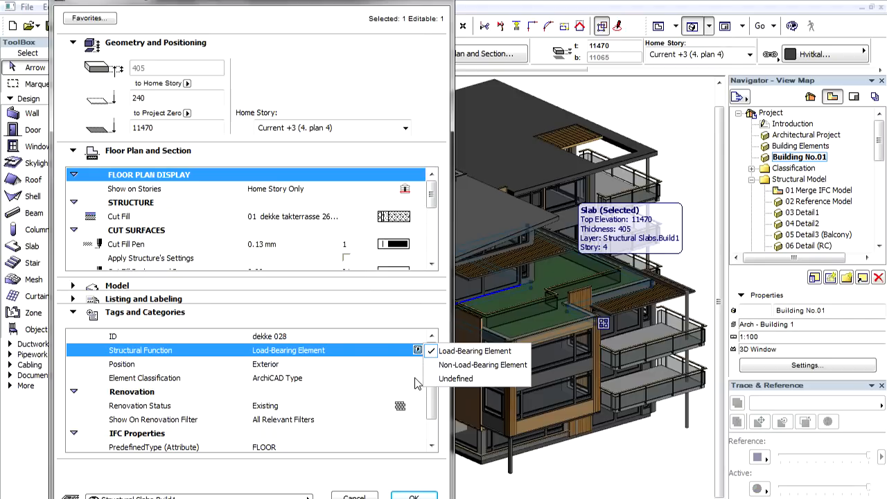
left_click(416, 382)
left_click(417, 380)
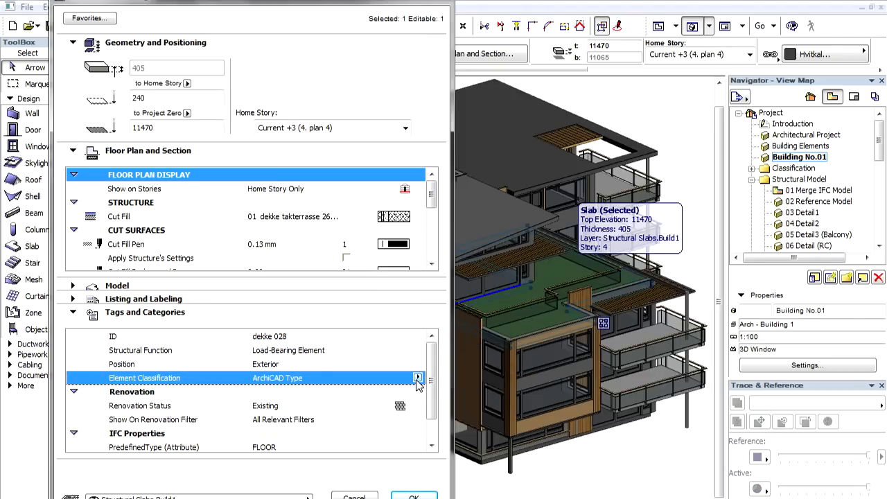
left_click(417, 378)
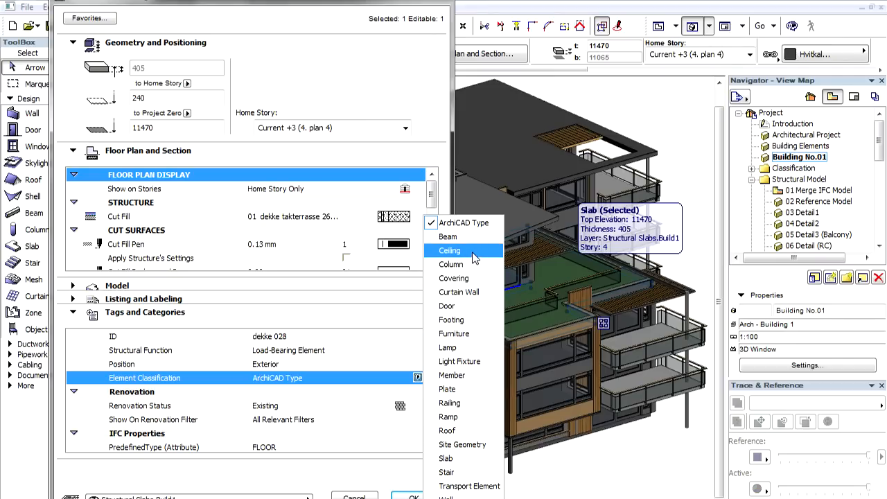
key("Escape")
left_click(419, 365)
- Examine the slab's AcousticRating and FireRating entries under Pset_SlabCommon in the IFC property manager, and close the settings without changes
scroll(418, 366, "down", 1)
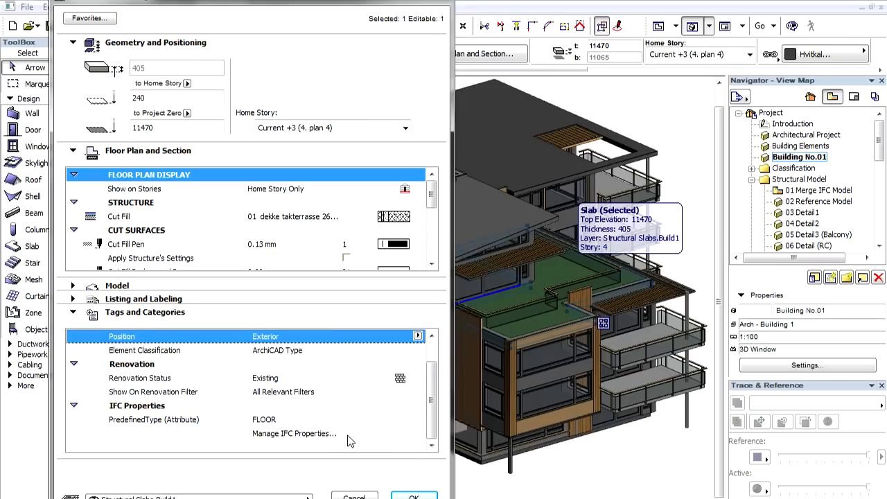
left_click(349, 437)
left_click(310, 433)
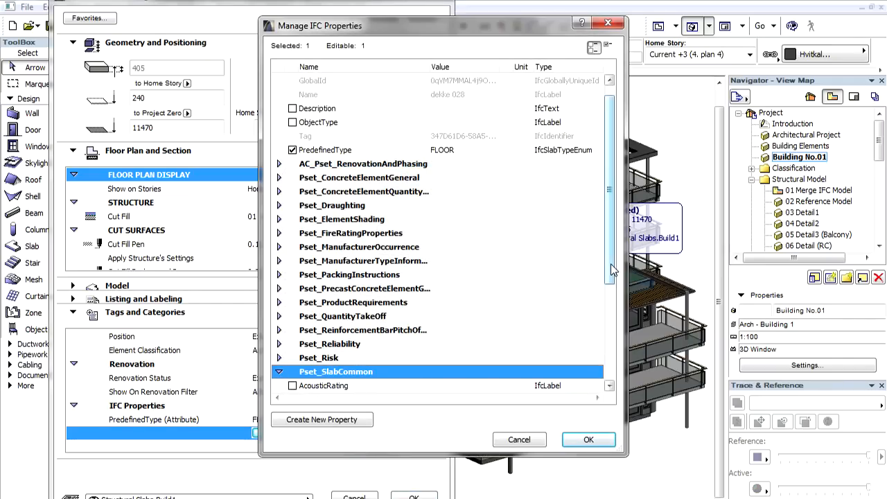
left_click_drag(610, 283, 614, 386)
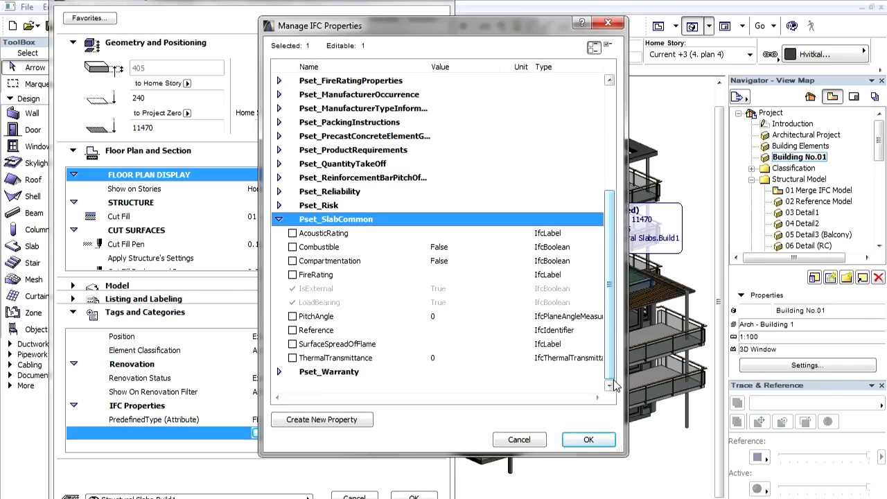
left_click(345, 236)
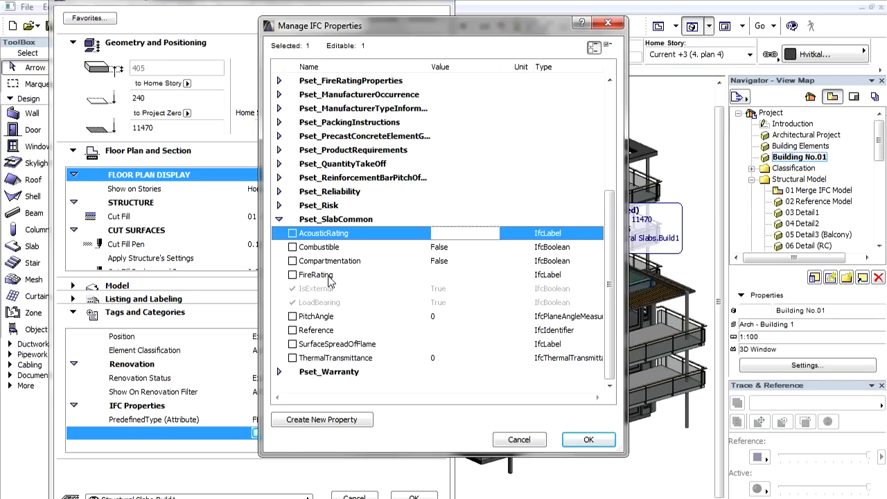
left_click(330, 277)
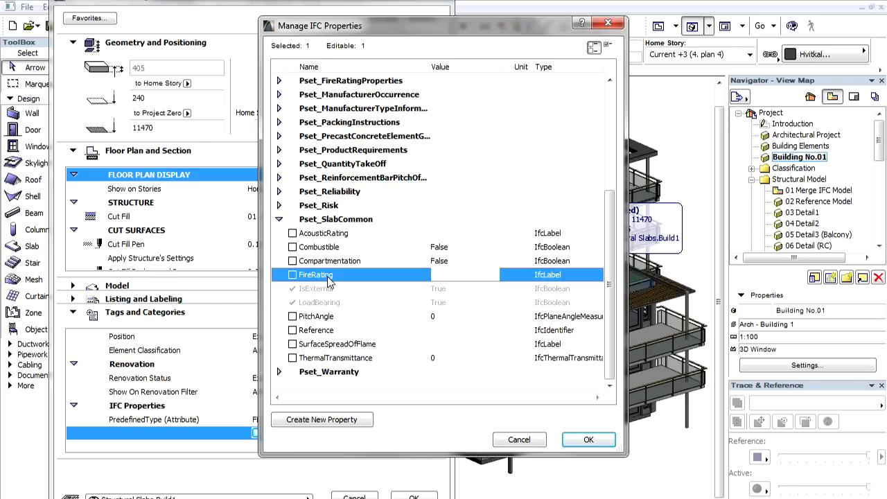
key("Escape")
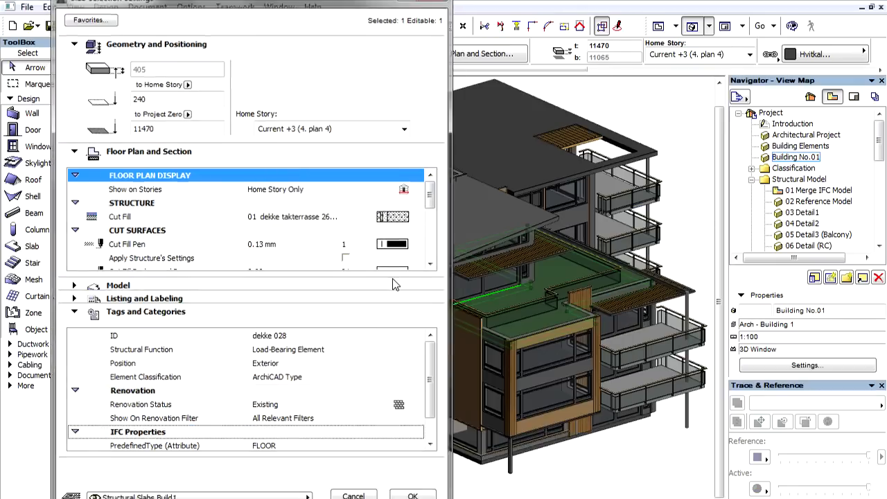
key("Escape")
- Import the EuroCode Rectangular Hollow steel profiles CFRHS60X60X4, CFRHS60X60X5, CFRHS70X70X4 and CFRHS70X70X5 from the Standard Steel Profile Database
left_click(205, 10)
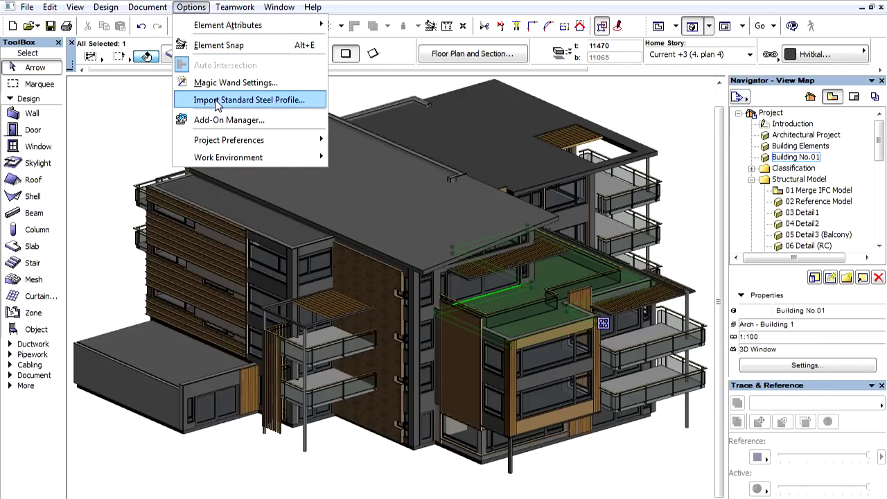
left_click(217, 102)
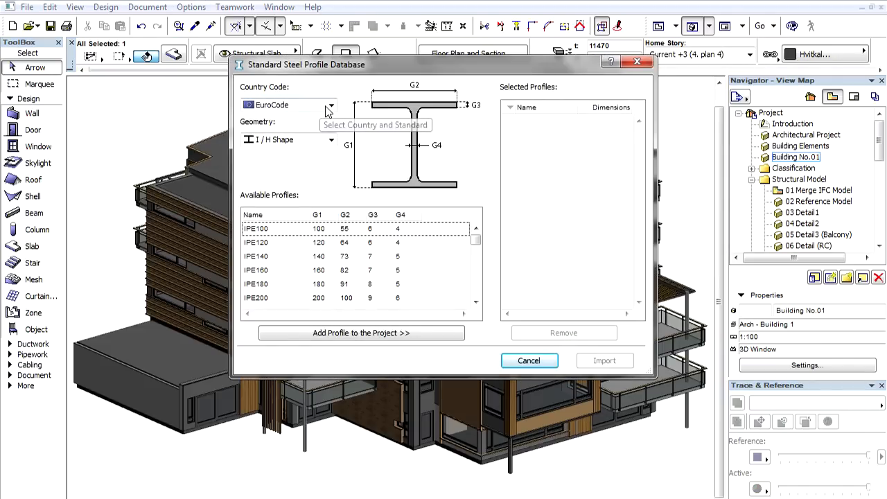
left_click(330, 106)
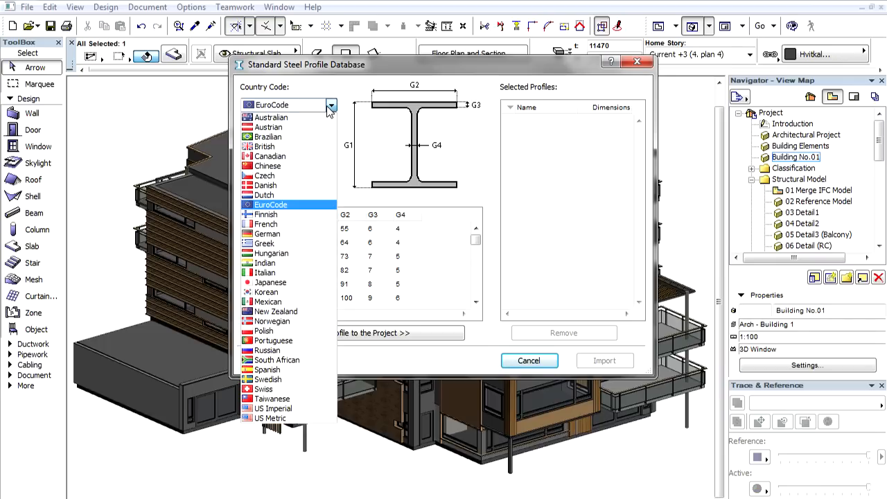
left_click(331, 106)
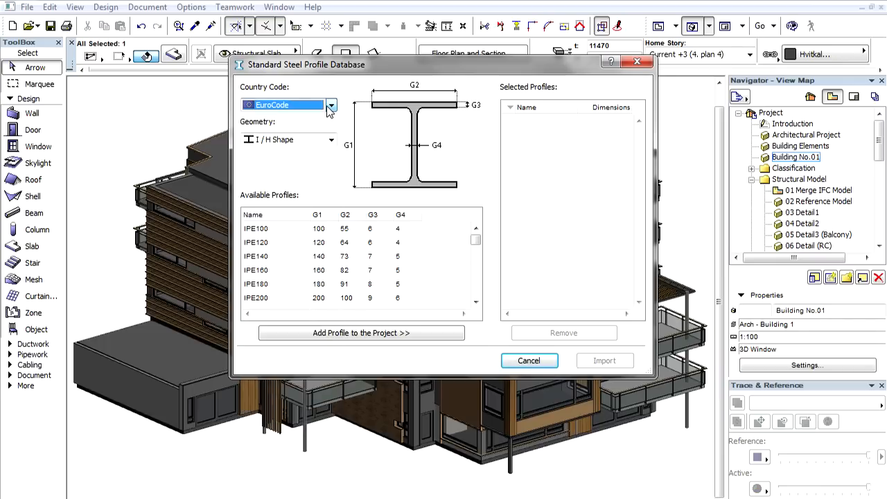
left_click(332, 142)
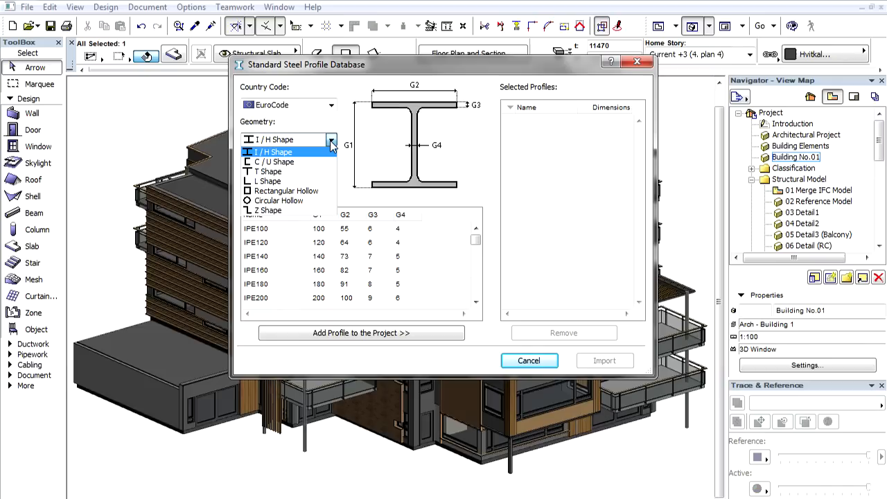
left_click(329, 196)
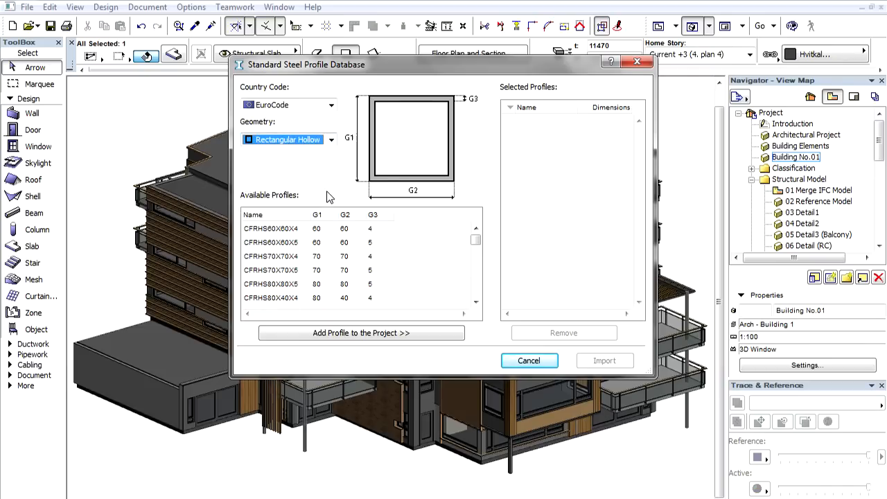
left_click(293, 231)
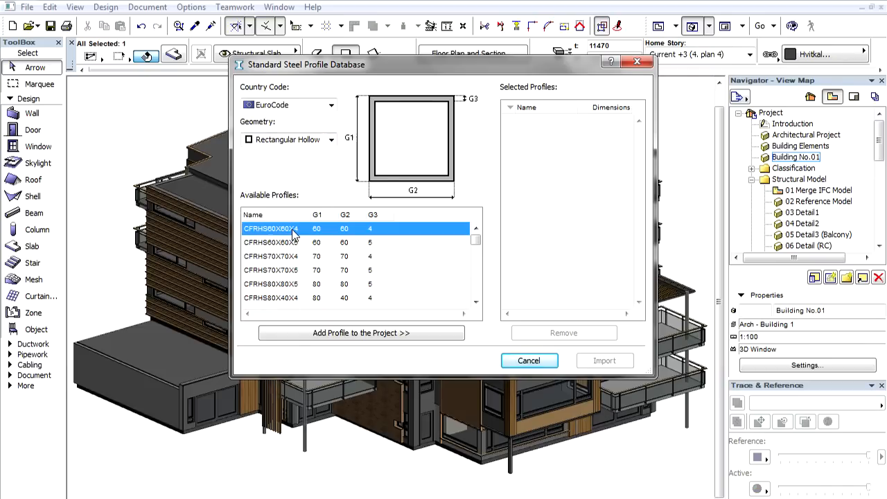
left_click(291, 272, "shift")
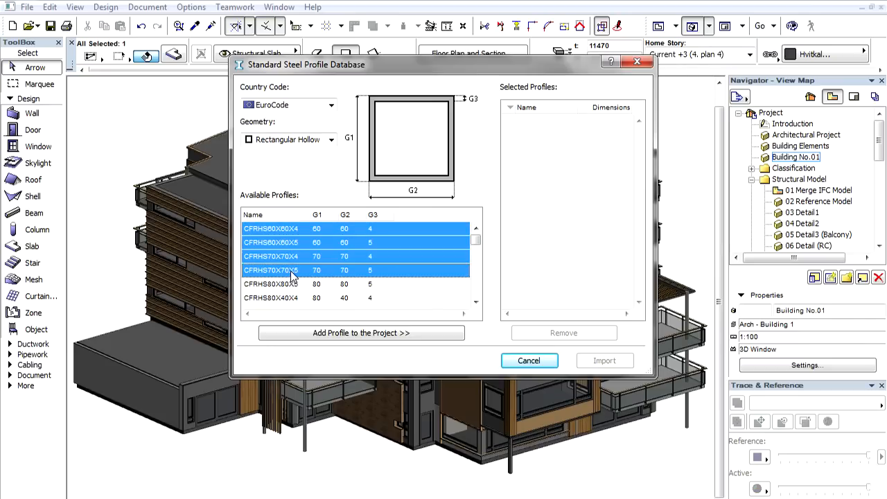
left_click(379, 334)
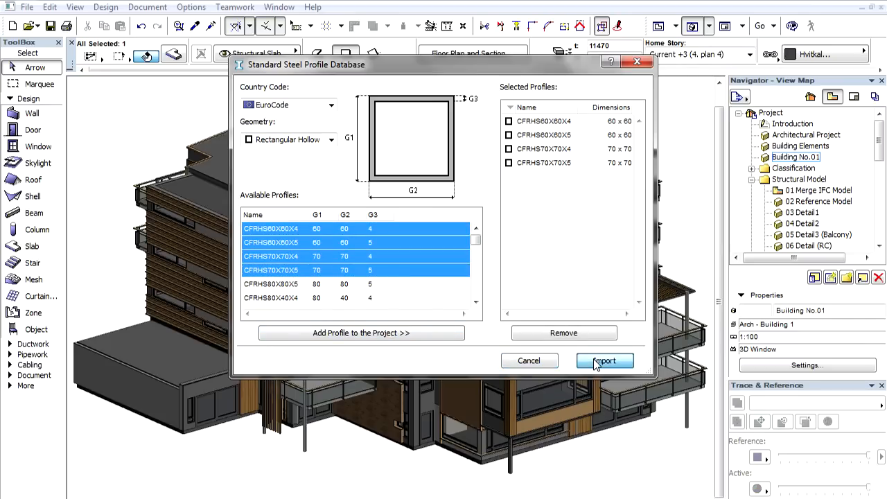
left_click(600, 361)
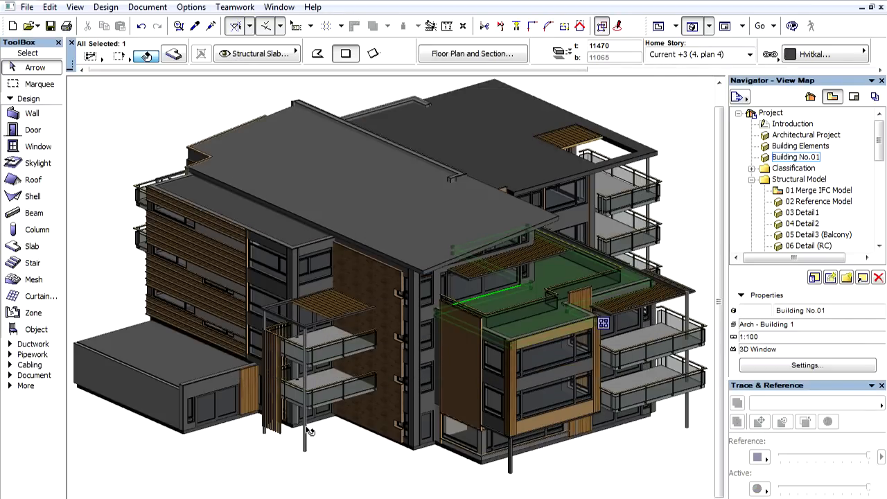
- Check the front balcony column's element information and set the Partial Structure Display to Core of Load-Bearing Elements Only
left_click(307, 433)
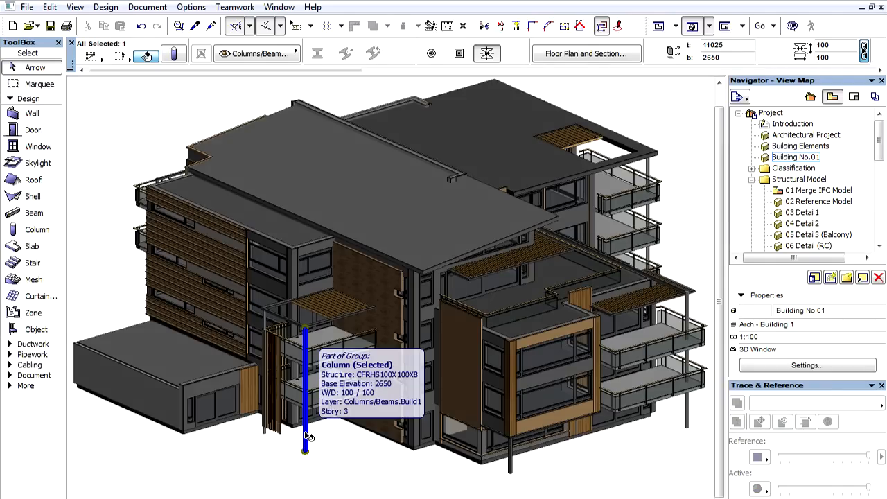
key("Escape")
left_click(146, 7)
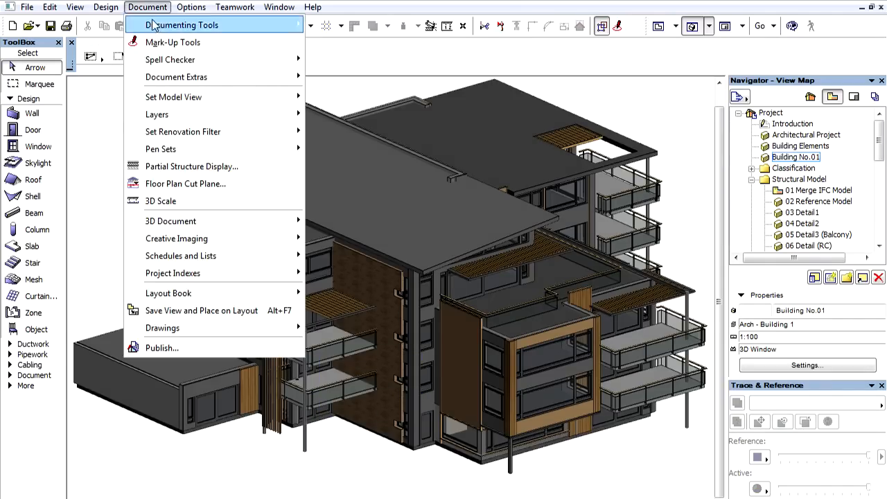
left_click(175, 171)
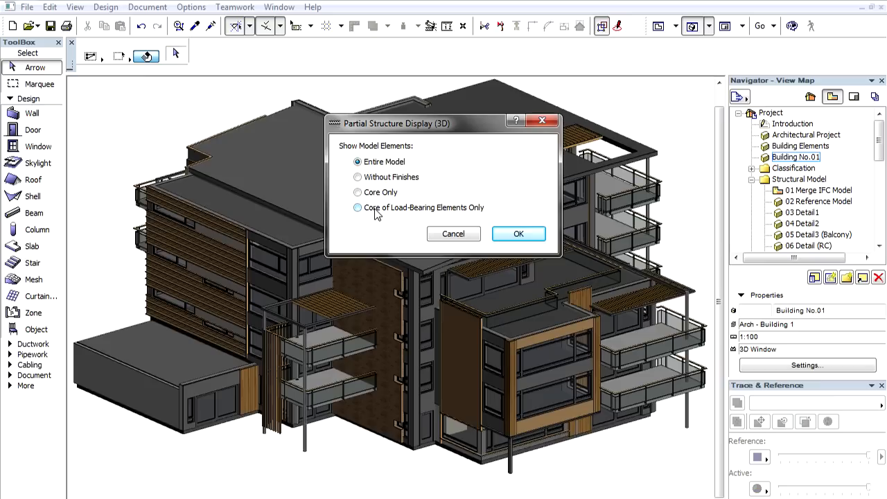
left_click(374, 212)
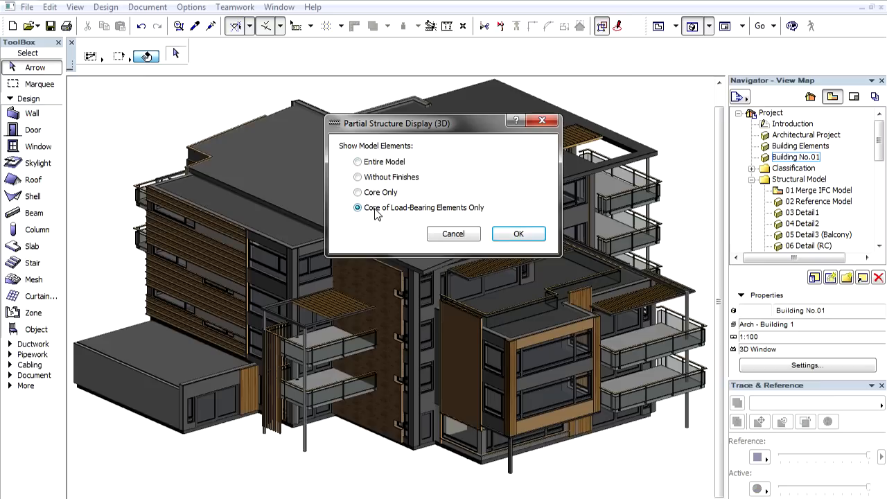
left_click(519, 234)
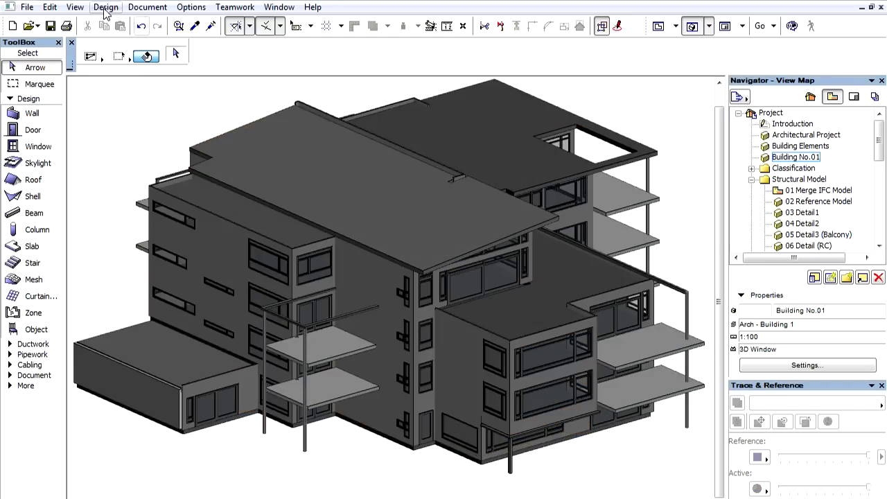
- Filter the elements shown in 3D so that the Window and Door types are hidden
left_click(75, 7)
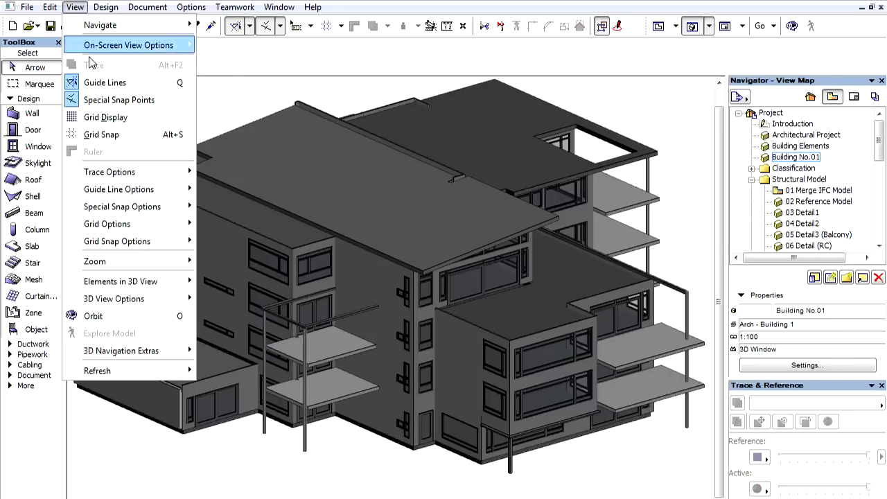
mouse_move(135, 288)
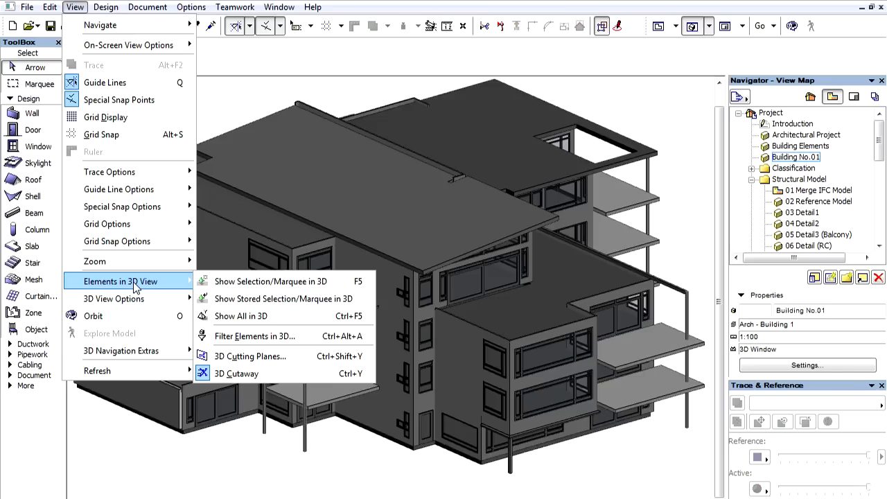
left_click(239, 337)
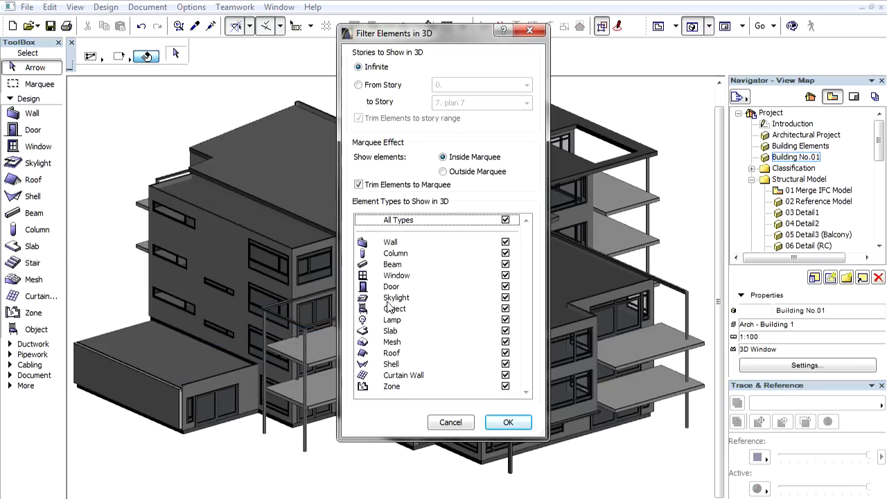
left_click(509, 277)
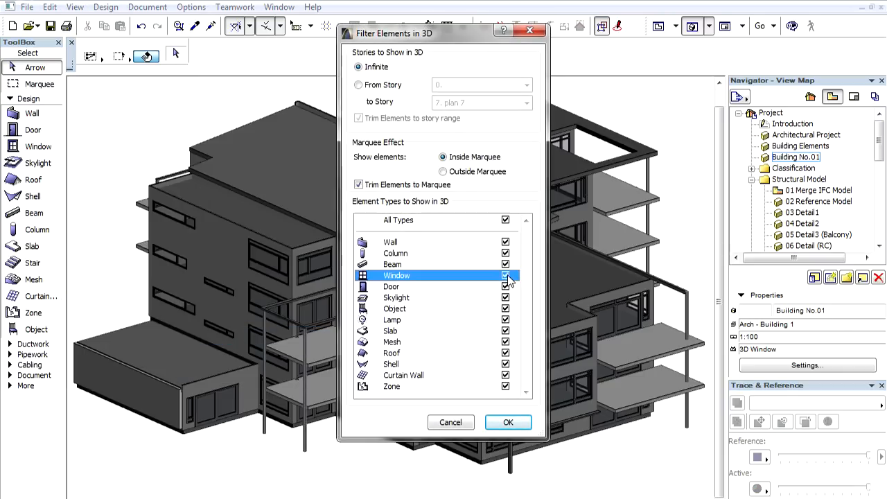
left_click(506, 276)
left_click(505, 286)
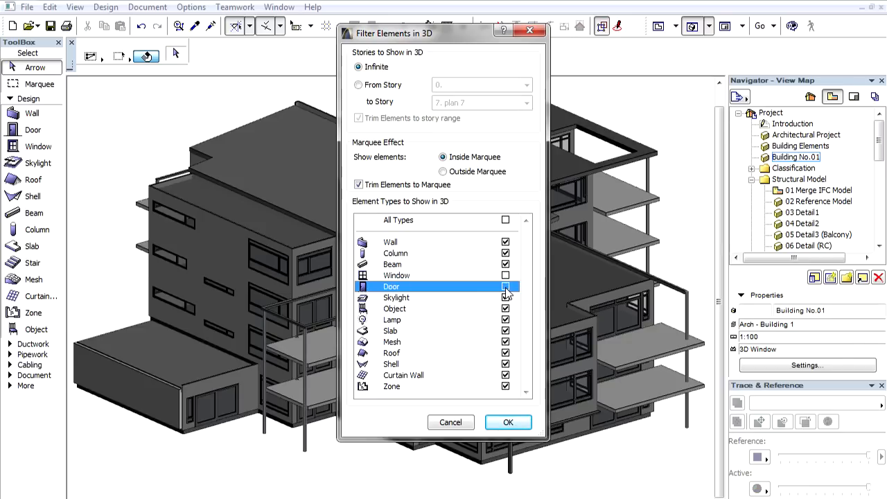
left_click(508, 421)
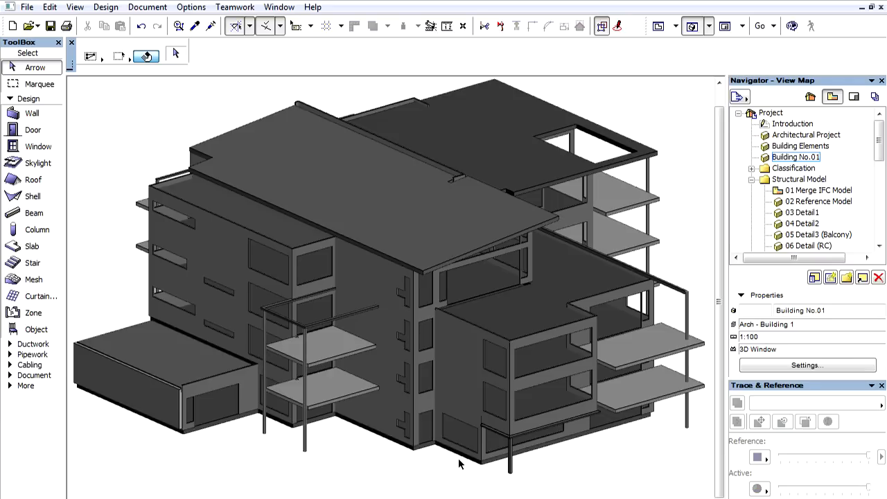
- Set up saving the model under the existing name 02 Load-Bearing Part - Building1.ifc as an IFC 2x3 compressed file (*.ifczip)
left_click(27, 8)
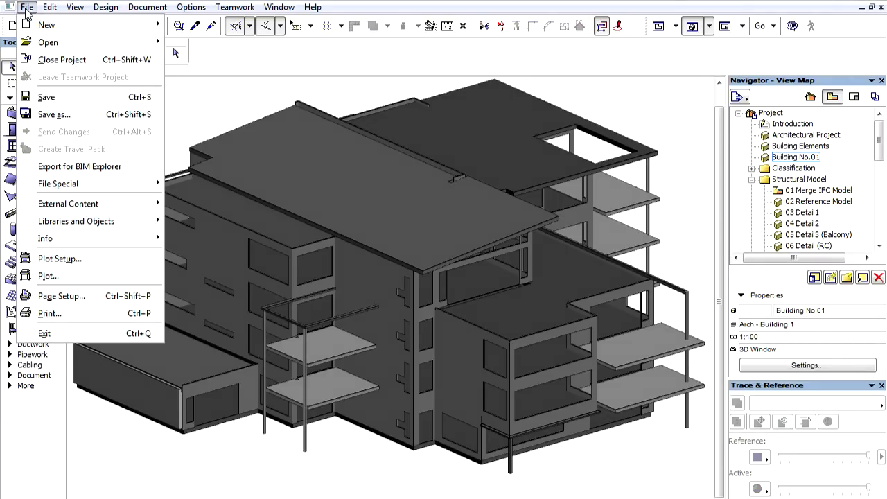
left_click(61, 118)
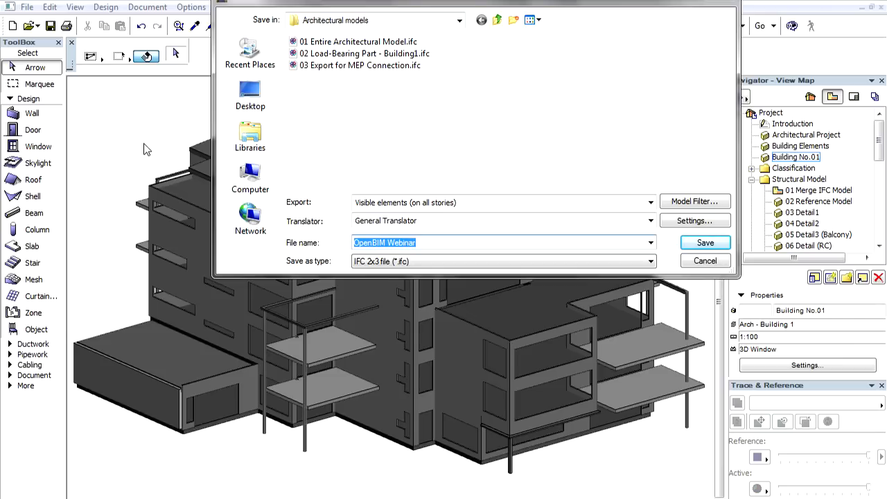
left_click(362, 55)
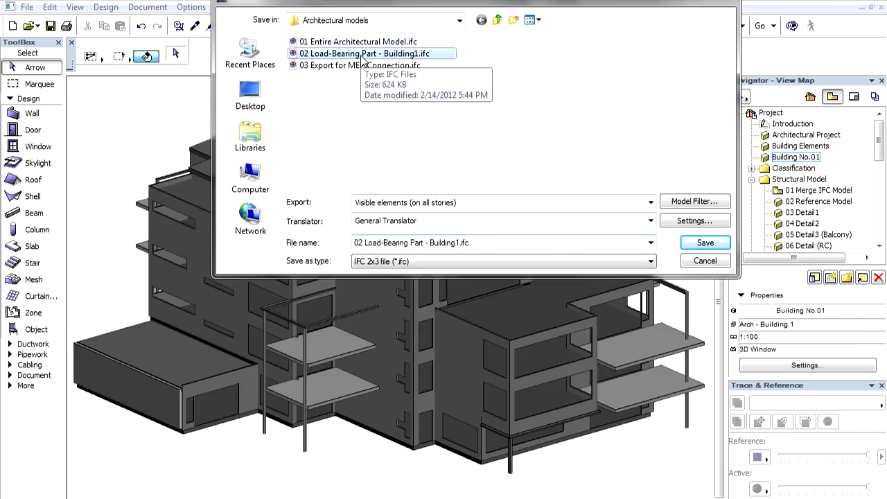
left_click(409, 264)
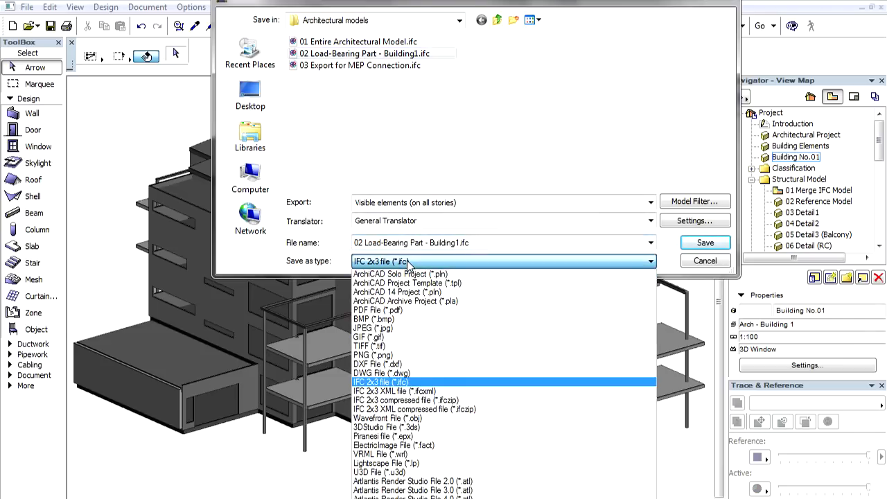
left_click(404, 401)
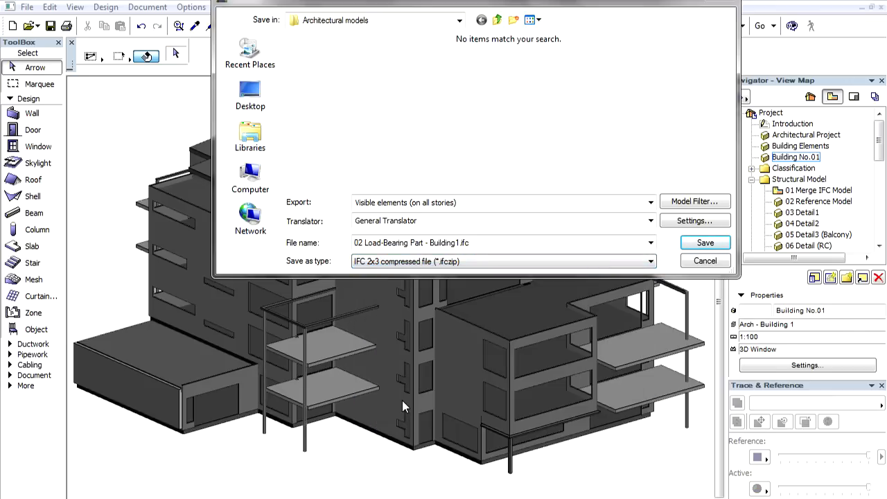
- Choose the Data Exchange with Tekla Structures translator and export only visible elements on all stories
left_click(409, 222)
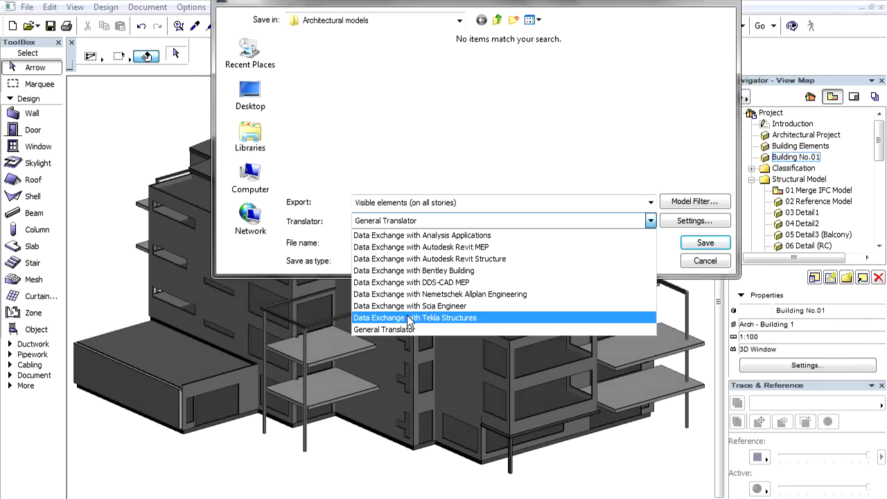
left_click(410, 318)
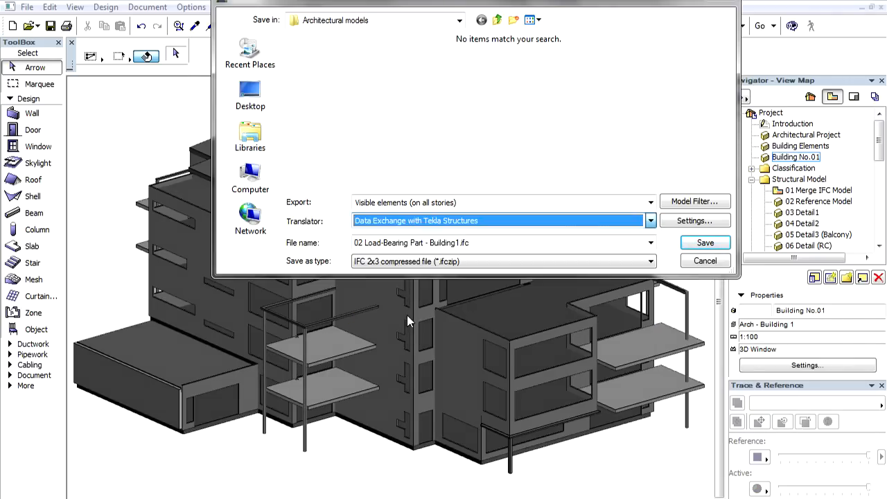
left_click(410, 202)
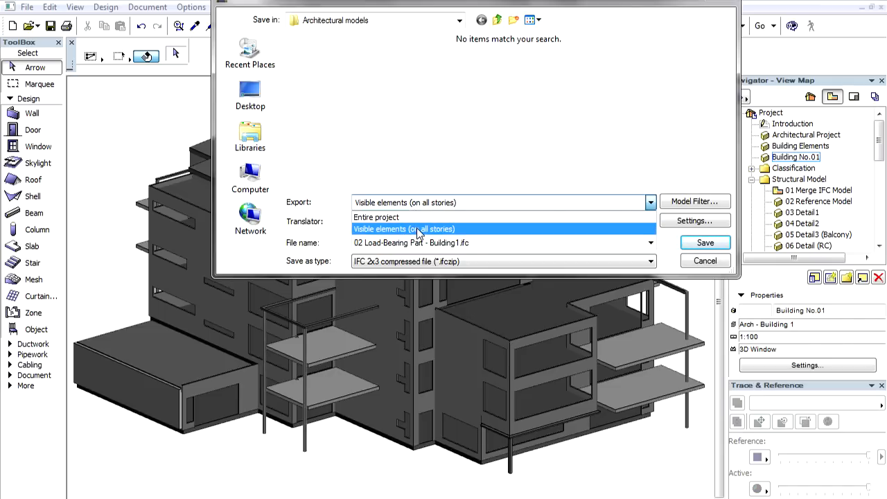
left_click(418, 230)
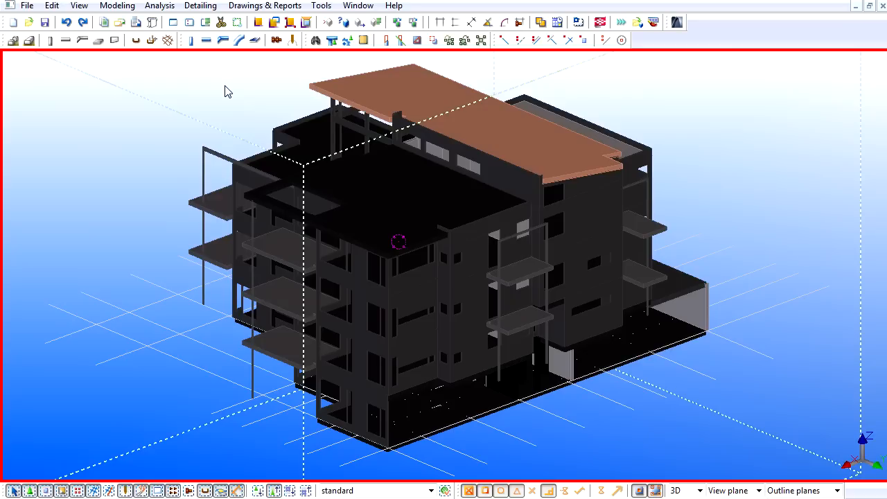
- In Tekla Structures, inquire the front balcony column of the reference model and examine its Material and Profile name attributes
middle_click_drag(228, 93, 778, 79, "ctrl")
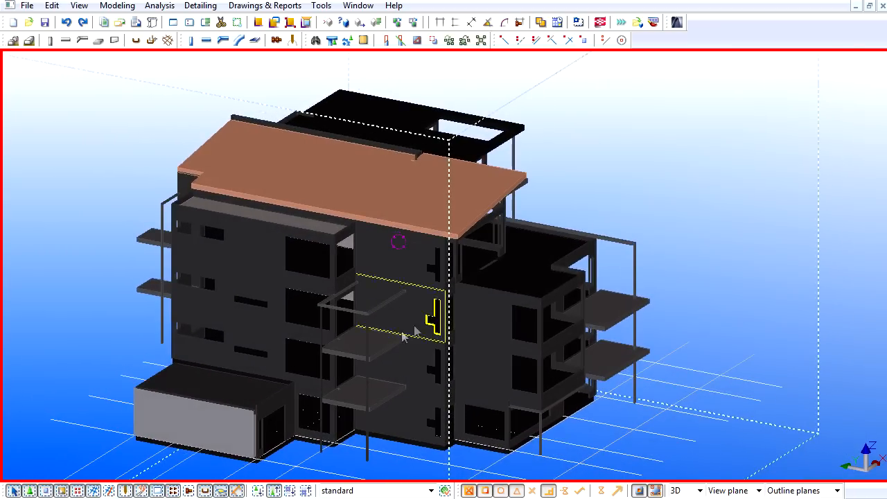
right_click(369, 347)
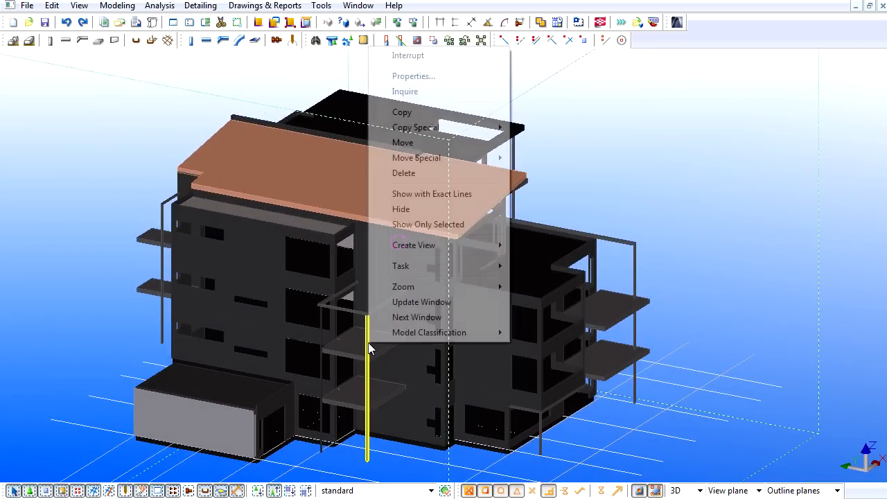
left_click(403, 95)
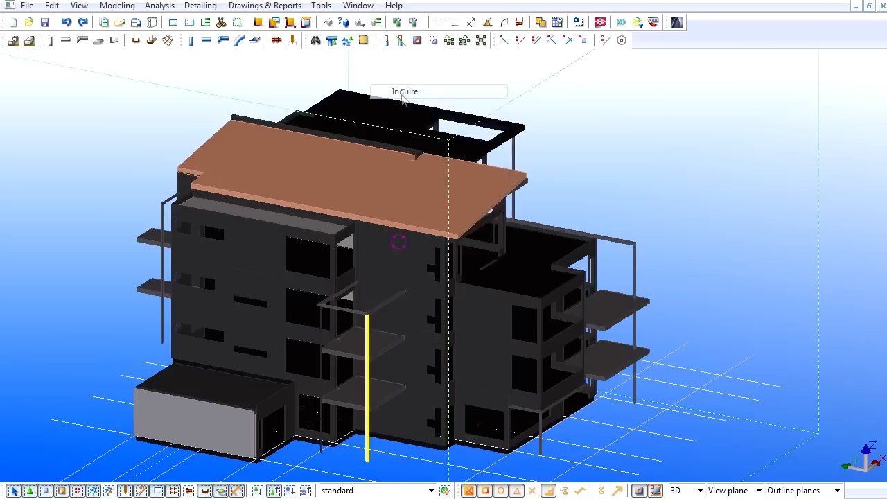
left_click_drag(662, 173, 659, 231)
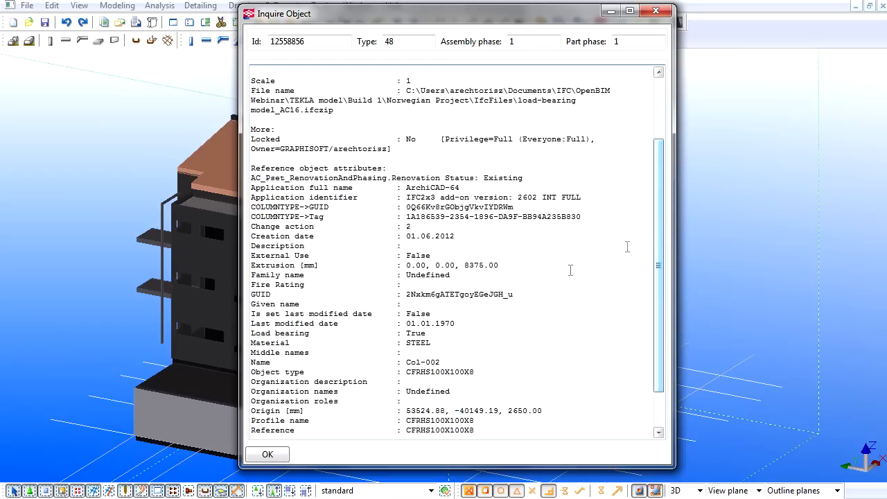
left_click_drag(406, 343, 431, 344)
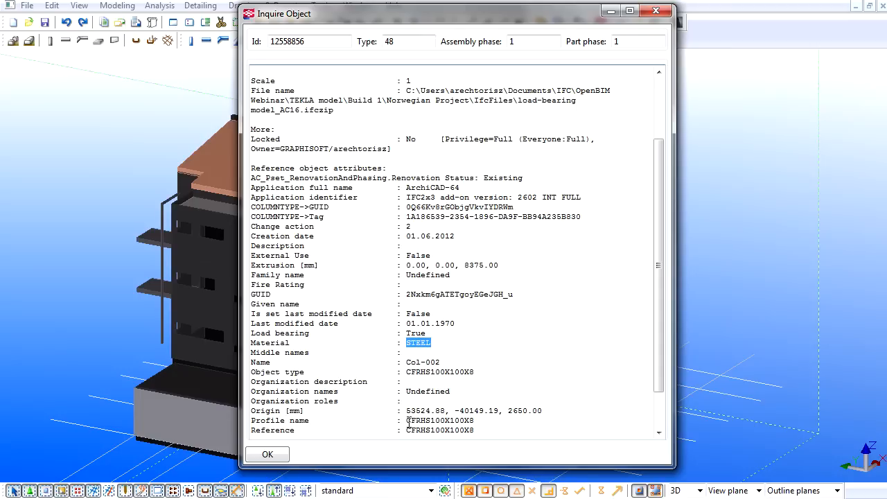
left_click_drag(407, 421, 475, 421)
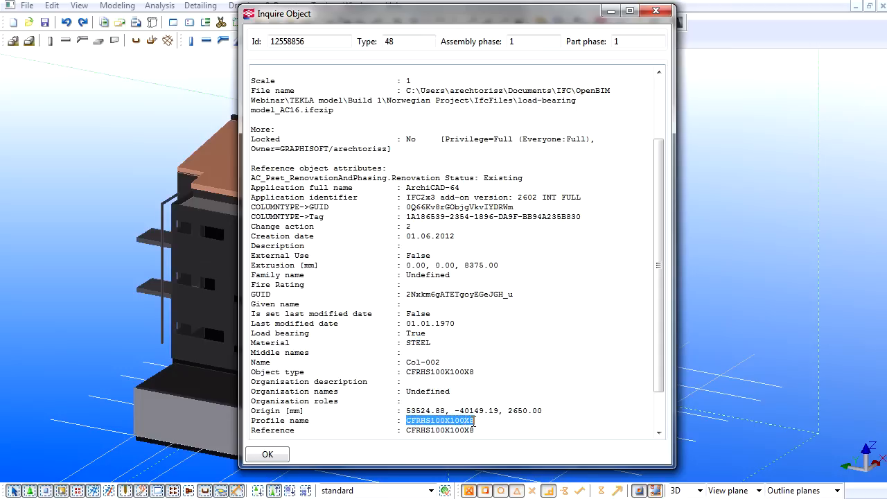
key("Escape")
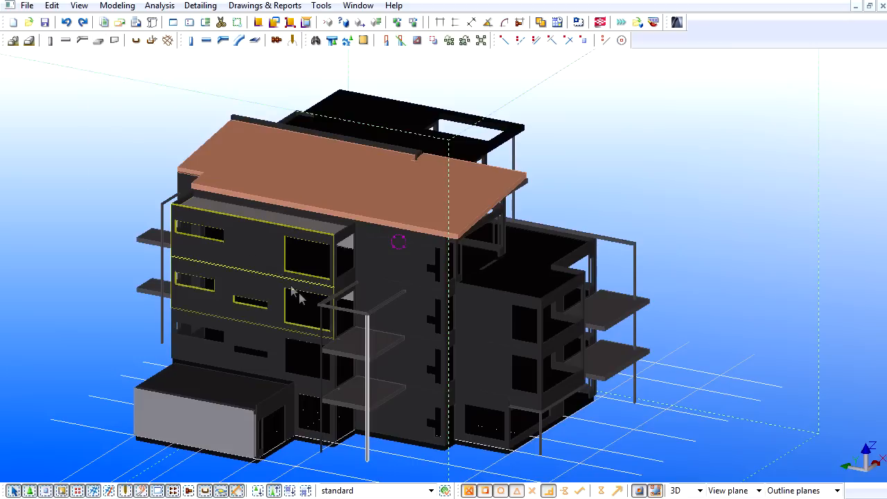
- Convert the front balcony column, the upper balcony slab and the wall segment behind them from IFC to native objects
left_click(367, 355)
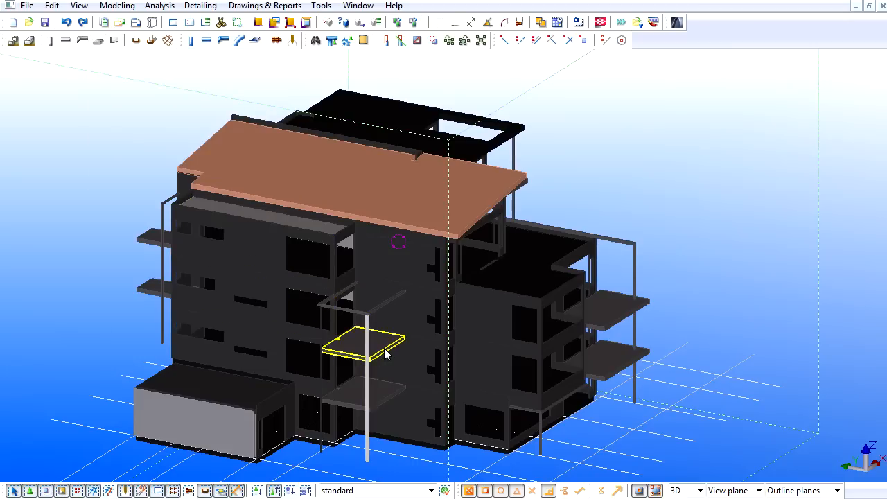
left_click(385, 354, "ctrl")
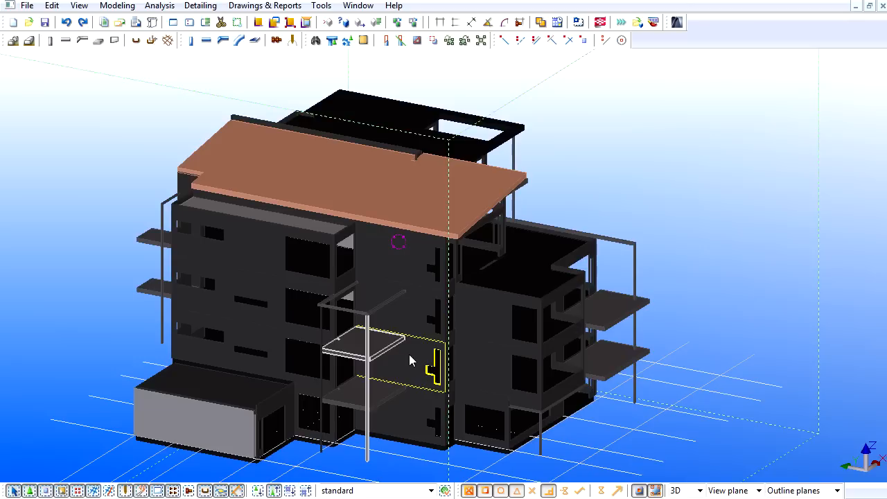
left_click(409, 354, "ctrl")
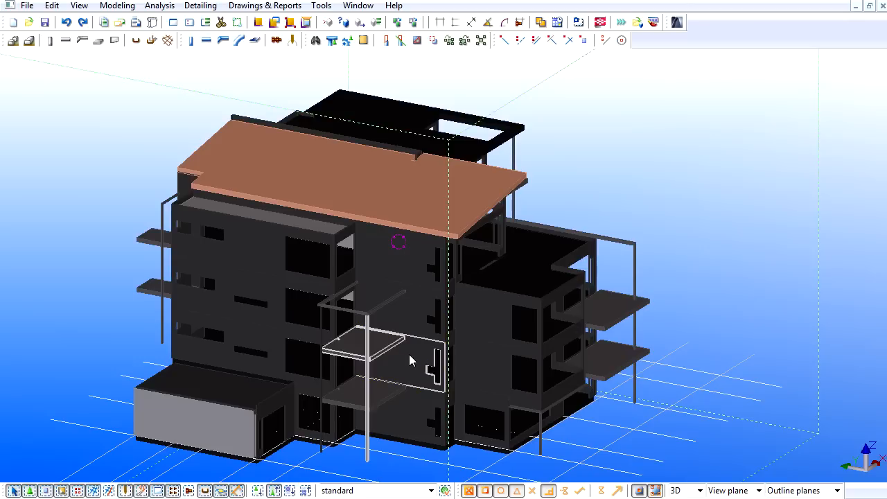
left_click(363, 23)
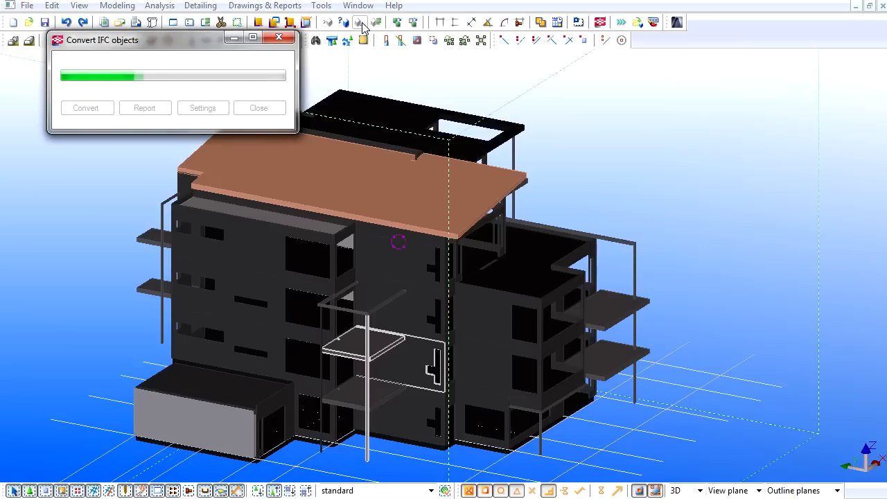
left_click(97, 109)
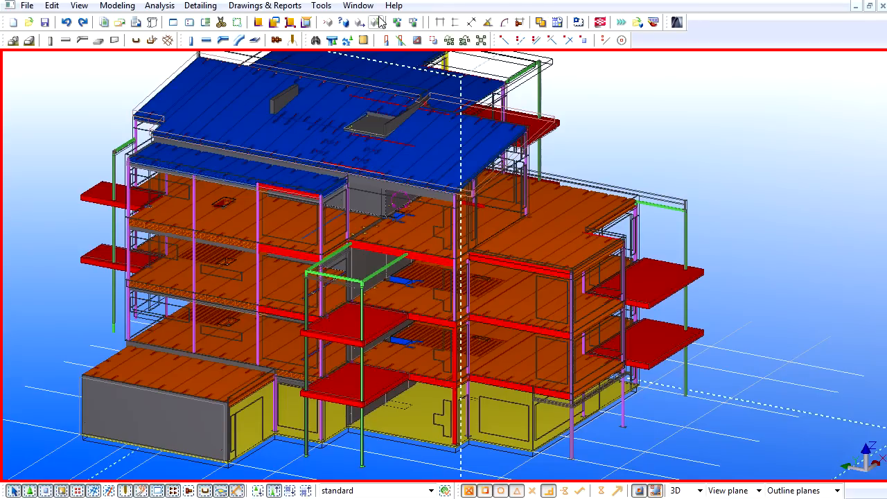
- Set the visibility of the load-bearing reference model to Hidden
left_click(377, 22)
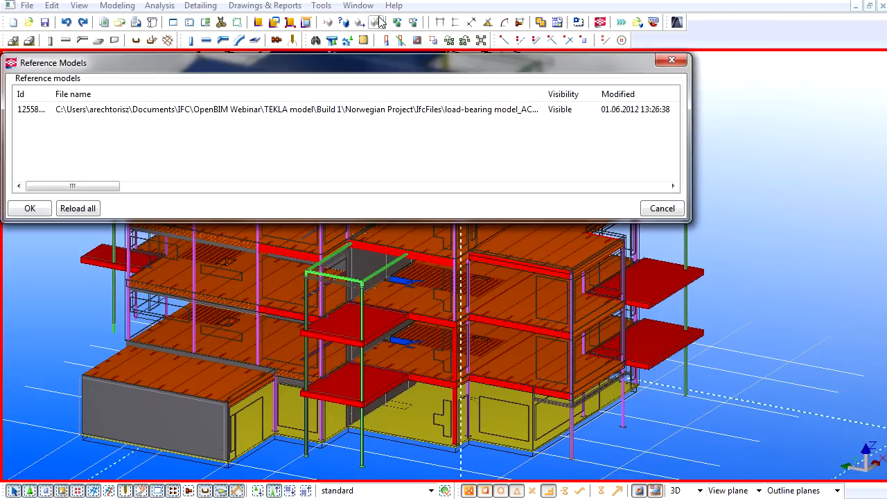
left_click(569, 111)
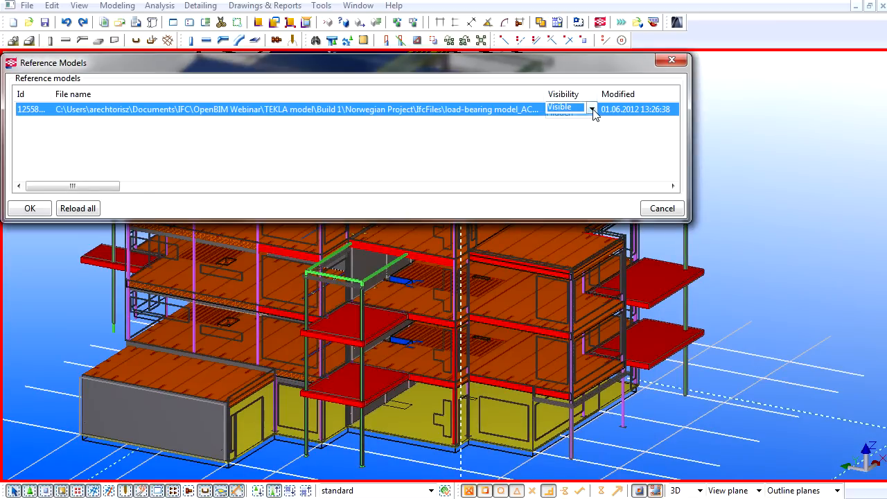
left_click(592, 109)
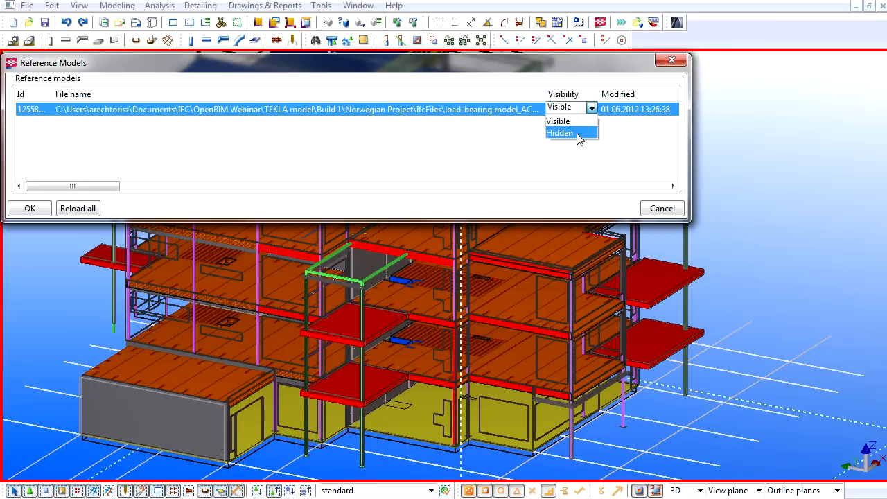
left_click(578, 134)
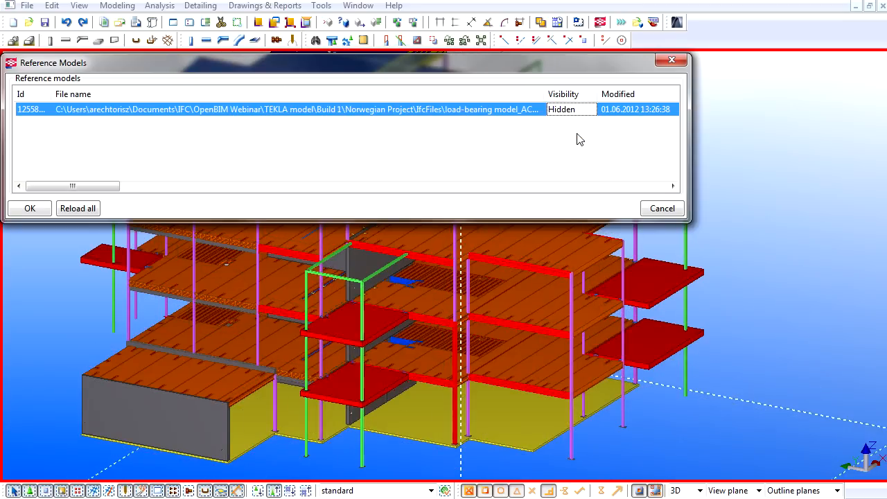
left_click(29, 208)
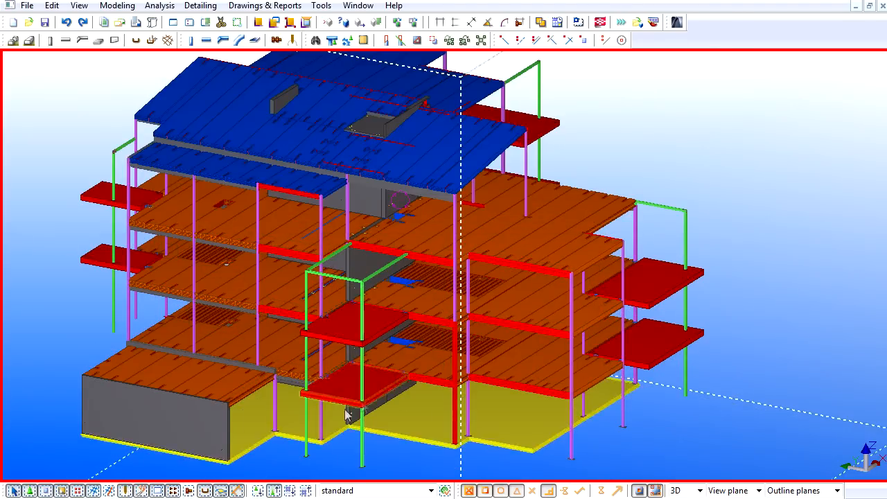
- Inspect the native structure around the front balconies and hollow-core slabs up close, with the parts shown transparent
scroll(437, 353, "up", 3)
scroll(438, 355, "up", 6)
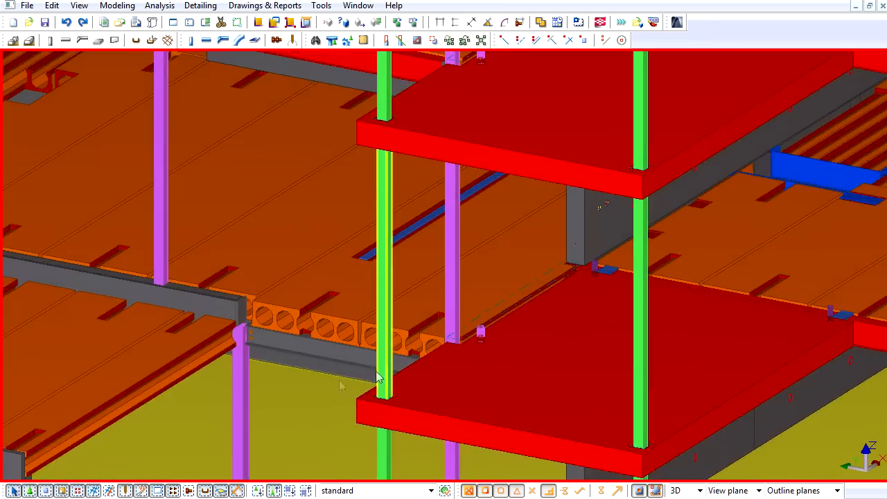
middle_click_drag(274, 385, 546, 259)
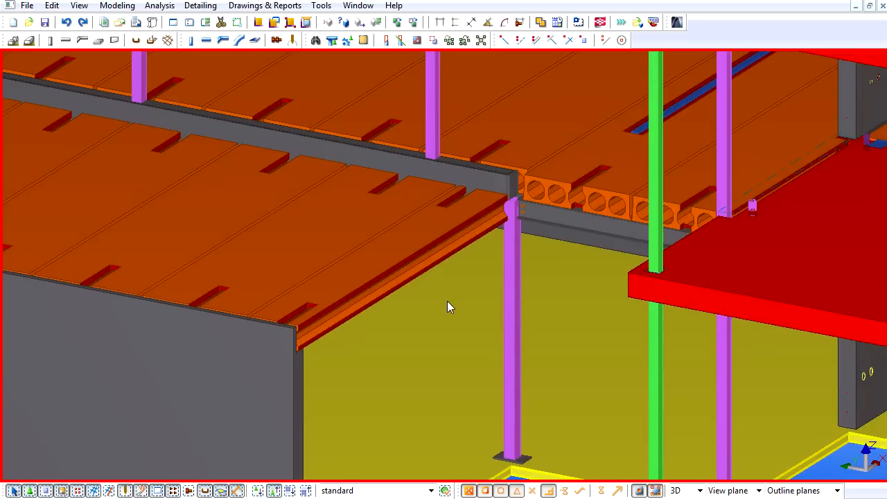
key("ctrl+2")
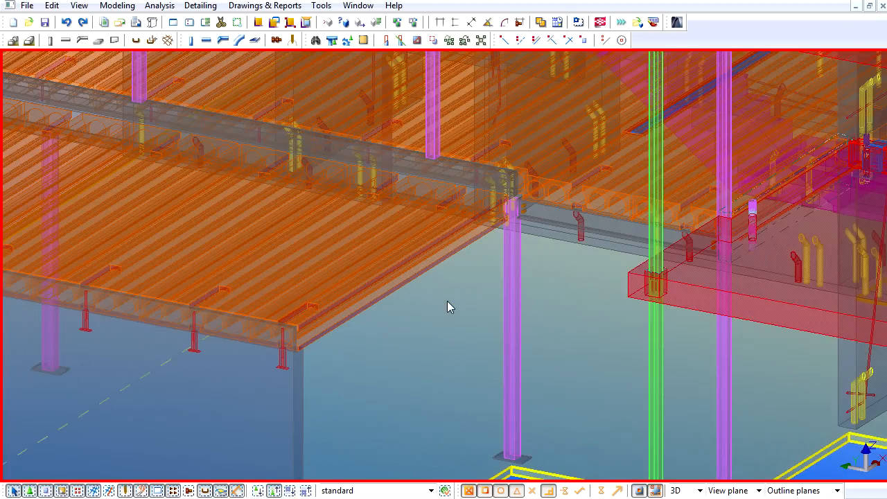
scroll(221, 368, "up", 5)
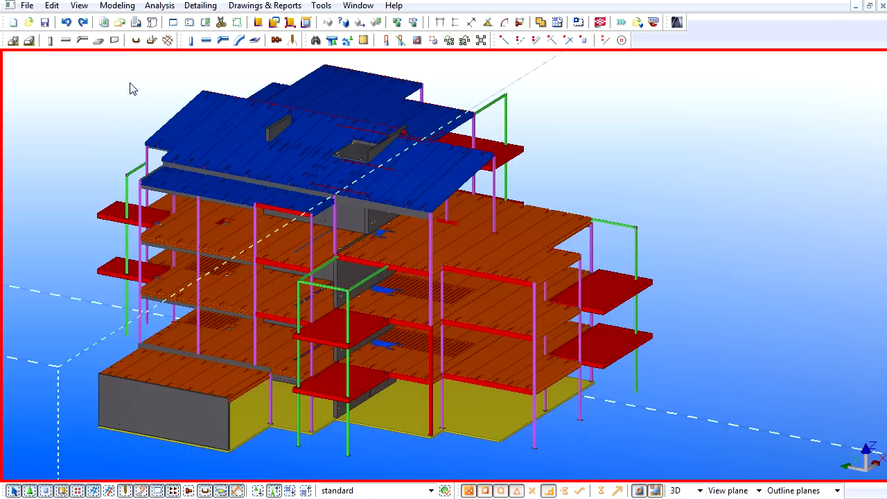
- Set up the Export to ArchiCAD of the structural model with bolts and reinforcements included
left_click(160, 5)
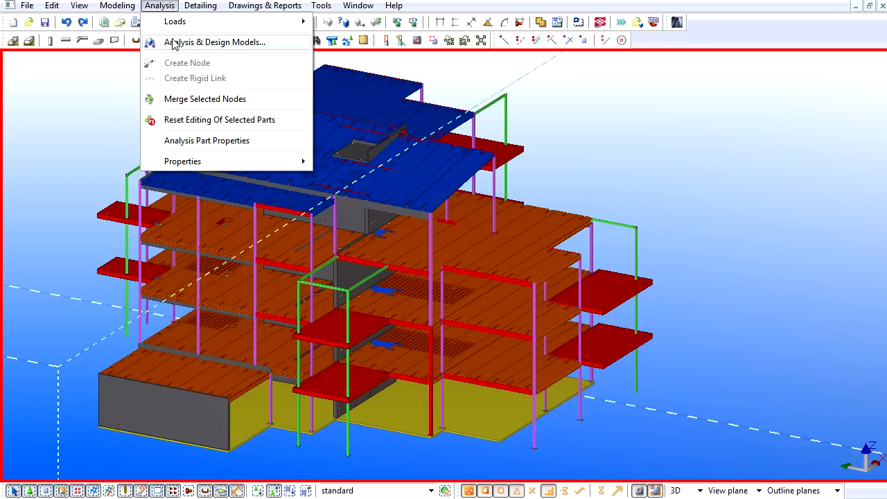
left_click(683, 23)
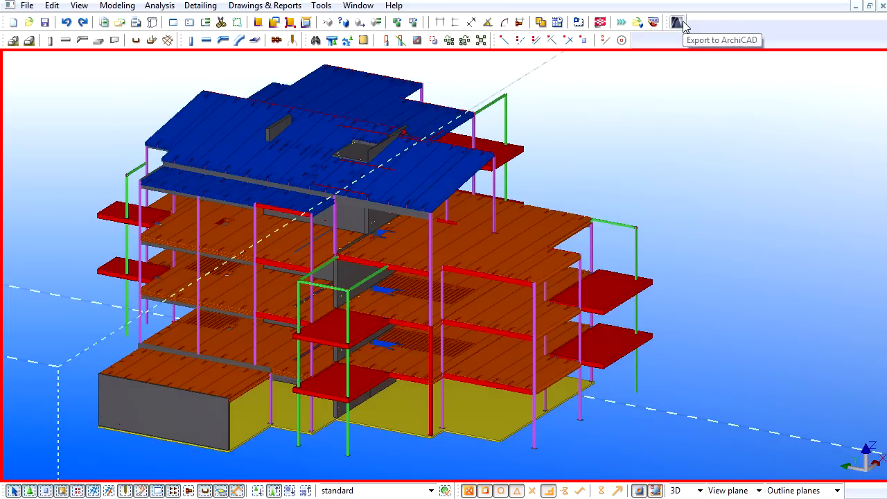
left_click(677, 23)
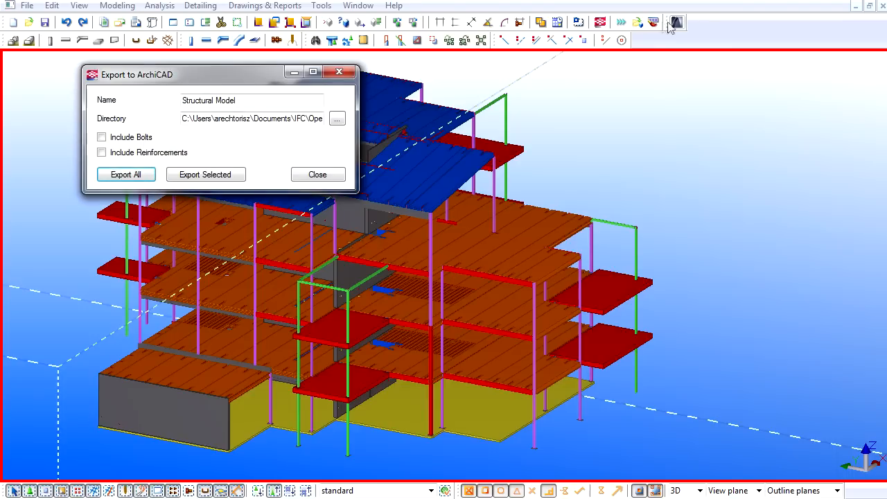
left_click(102, 137)
left_click(101, 153)
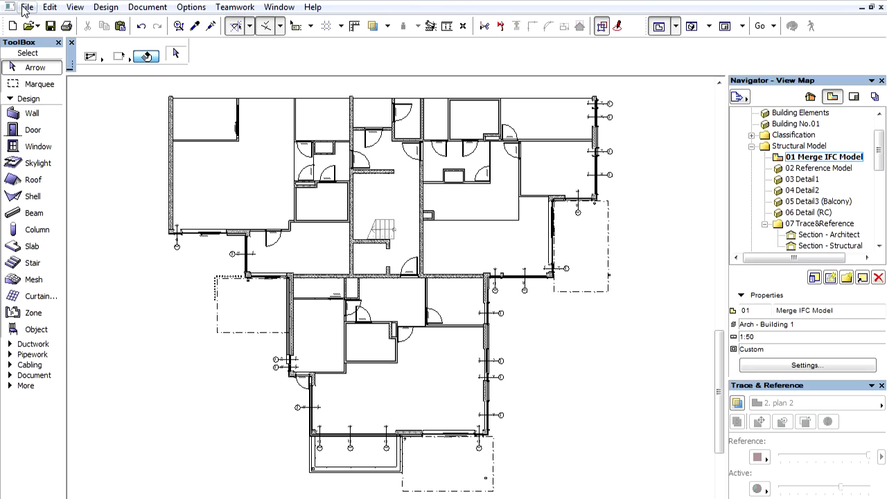
- In ArchiCAD, set up the merge of TEKLA_Structural model.ifcZIP with the Data Exchange with Tekla Structures translator
left_click(25, 8)
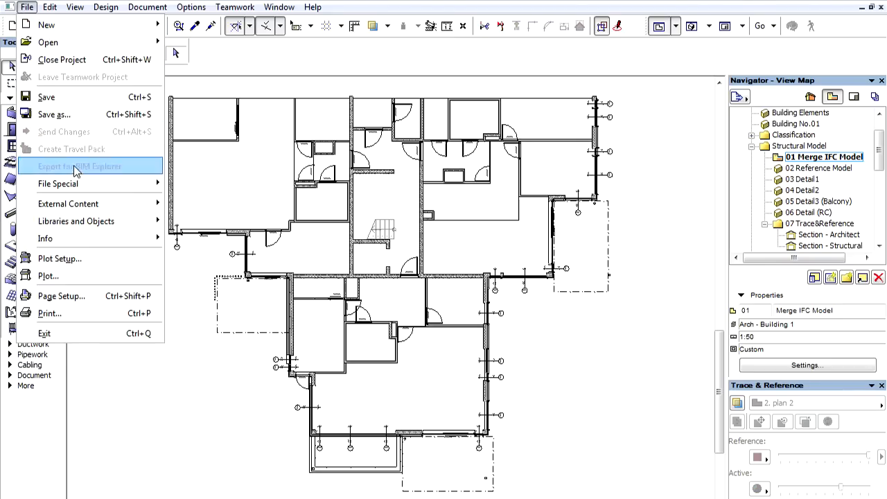
mouse_move(84, 184)
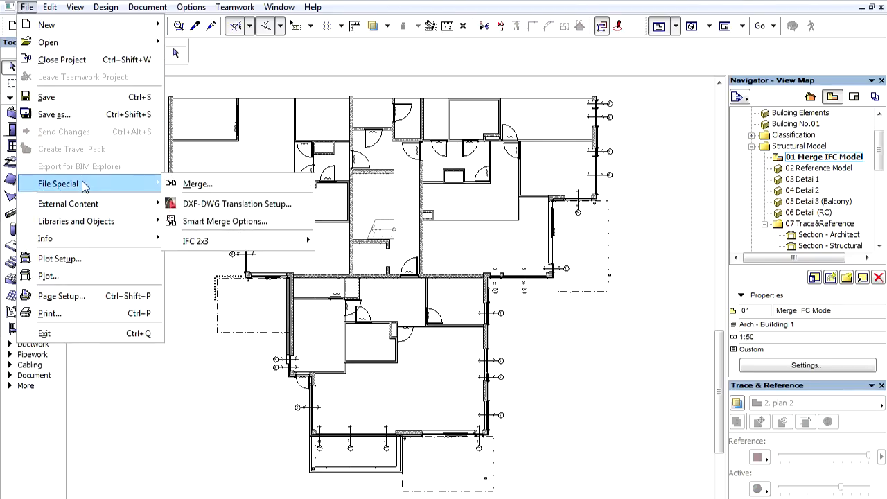
left_click(196, 185)
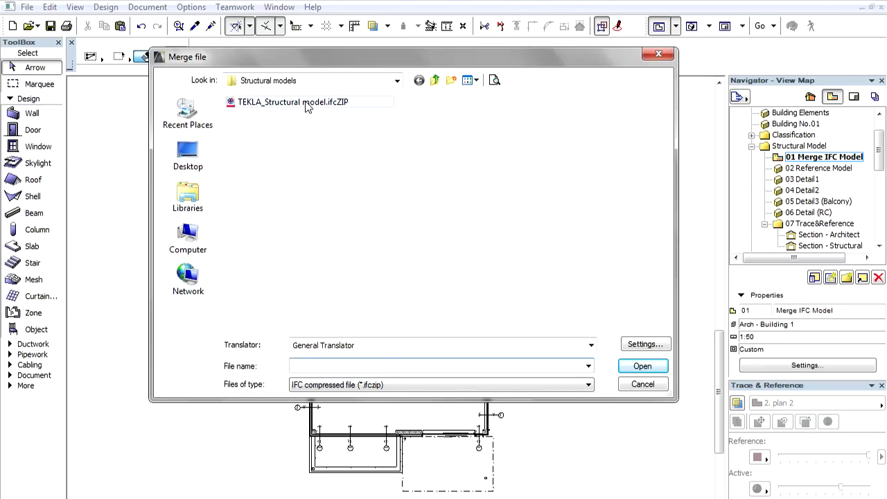
left_click(308, 104)
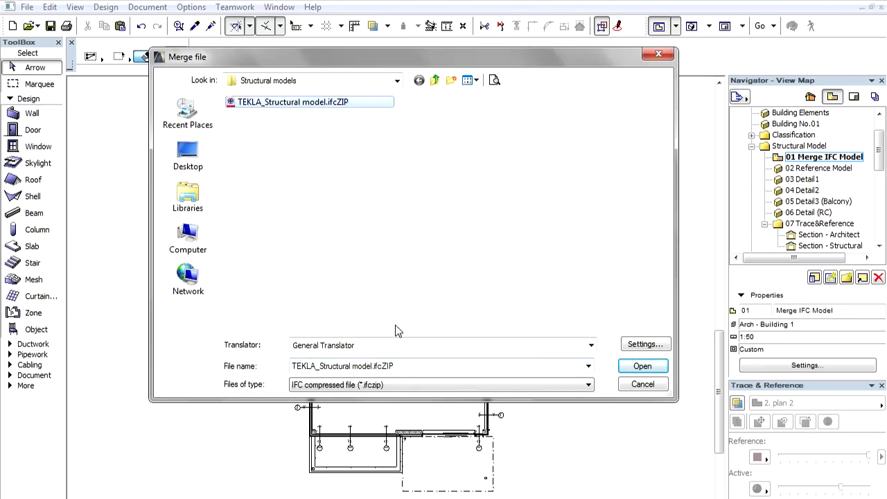
left_click(418, 347)
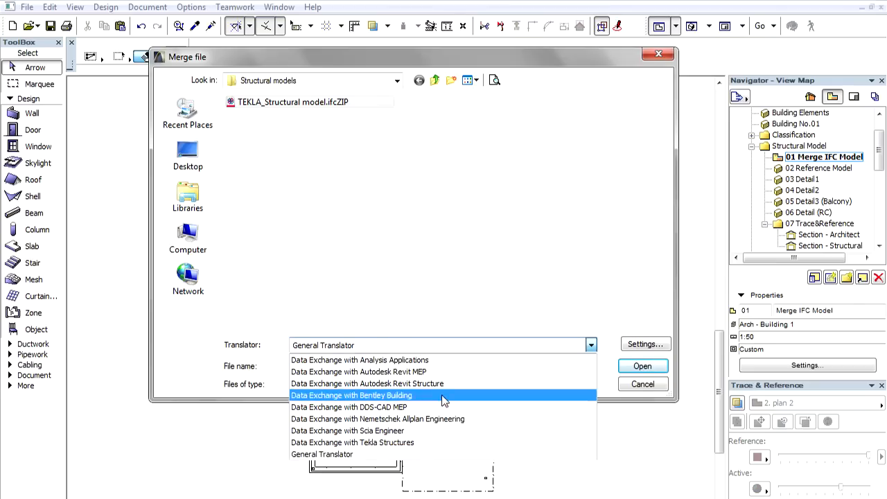
left_click(461, 444)
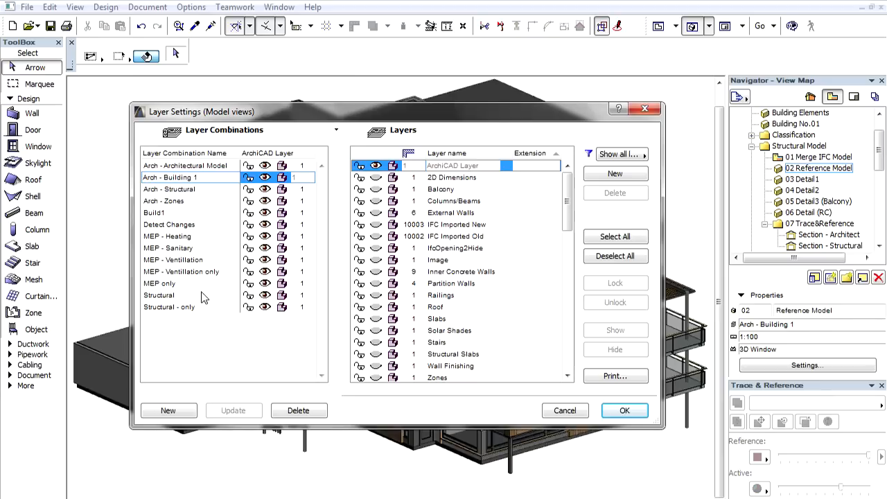
- Apply the Structural layer combination to the 3D reference model view after checking its TEKLA layers
left_click(201, 296)
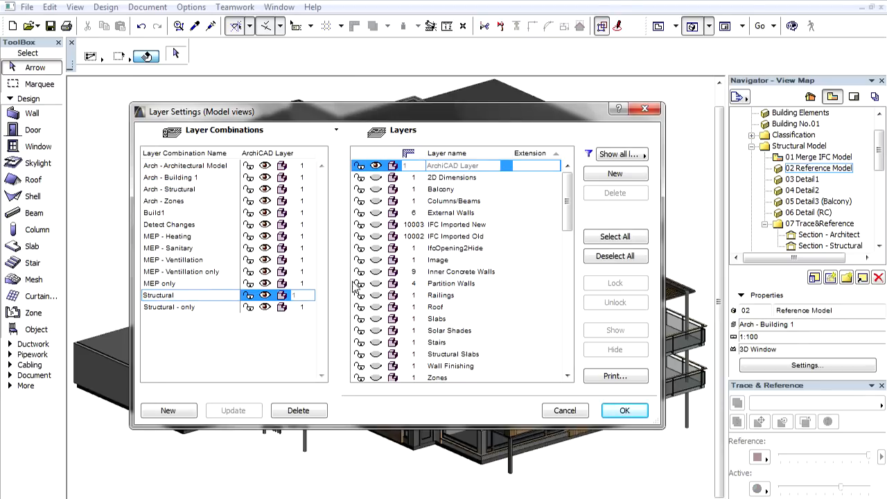
left_click_drag(567, 211, 572, 355)
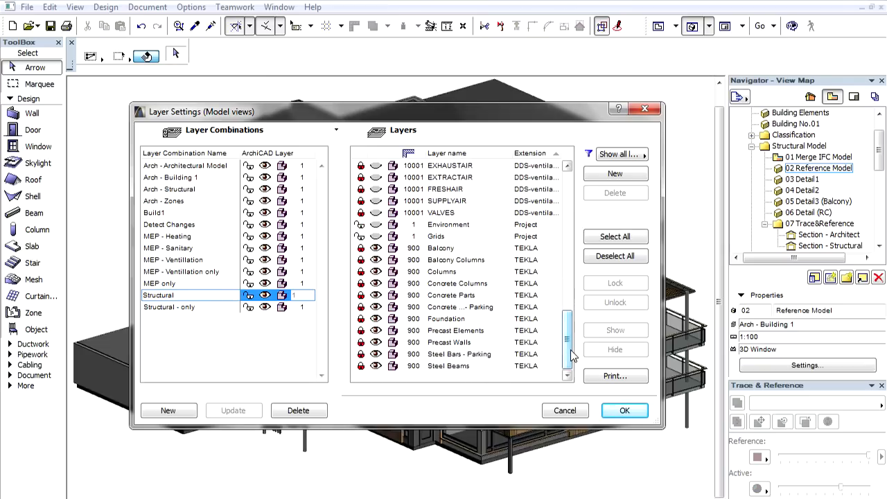
left_click(624, 410)
- Examine the beam, column and hollow-core slab connections in the saved views Detail1 and Detail2
double_click(806, 180)
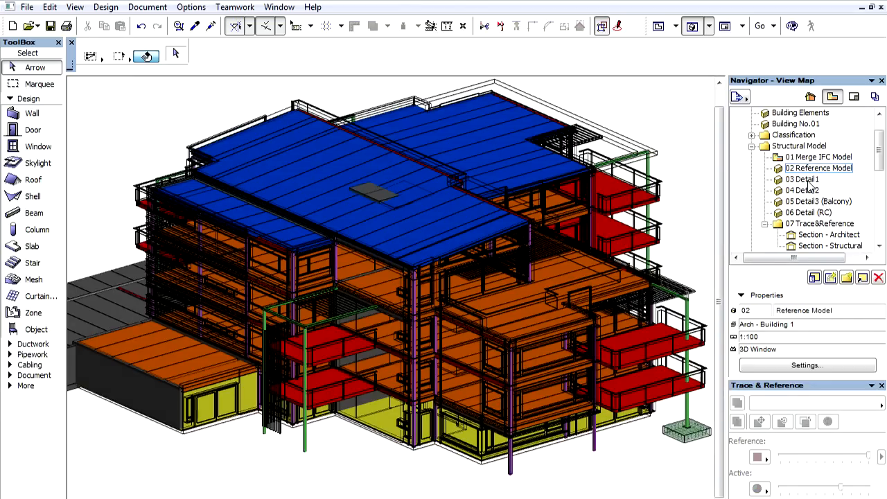
left_click(808, 180)
double_click(808, 182)
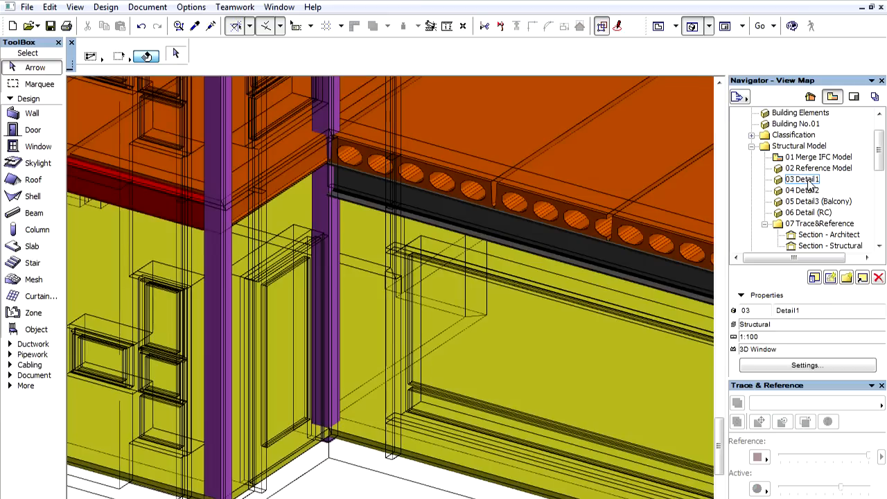
mouse_move(637, 171)
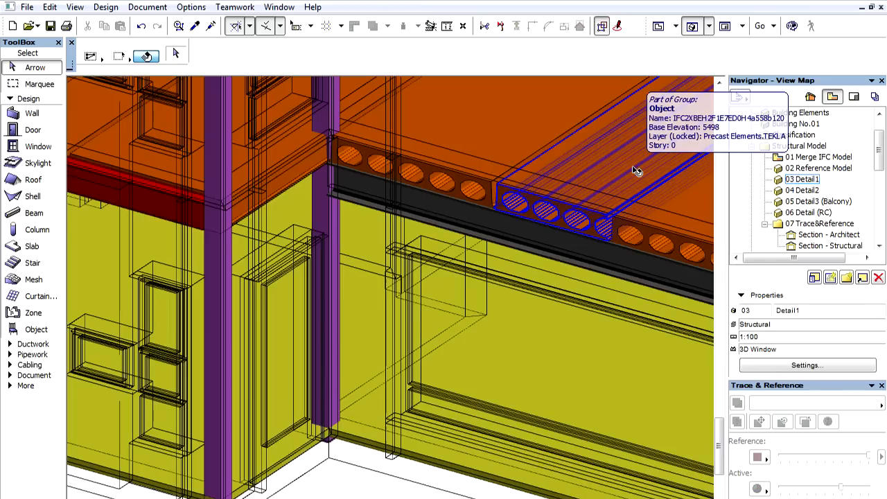
left_click(809, 195)
double_click(807, 191)
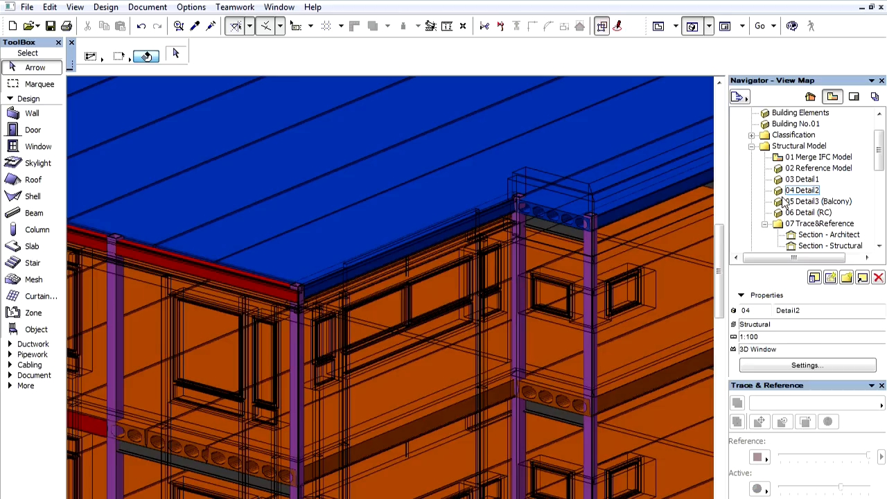
- Open the Detail3 (Balcony) view and examine the upper balcony slab's cut fill, tags and IFC properties
mouse_move(591, 244)
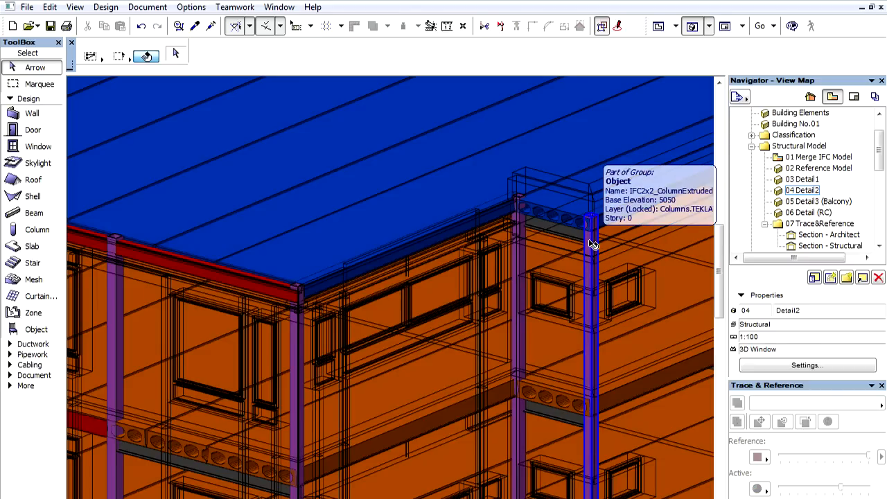
left_click(806, 201)
double_click(807, 201)
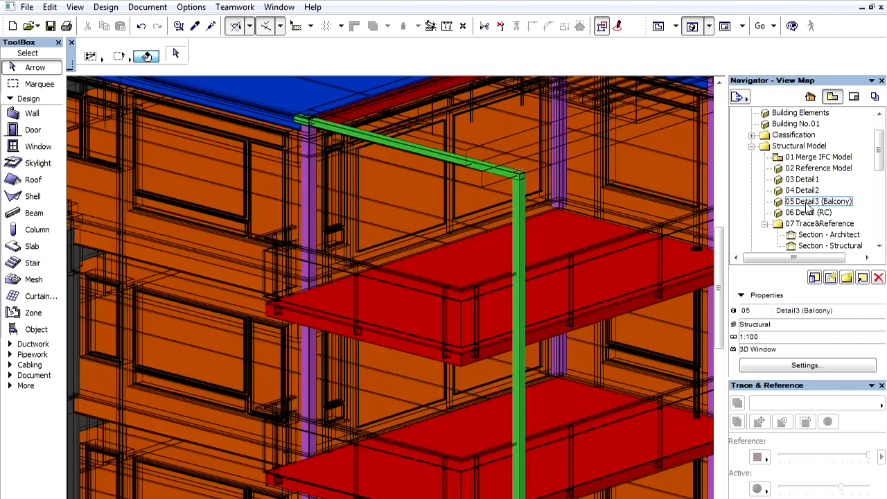
left_click(621, 278)
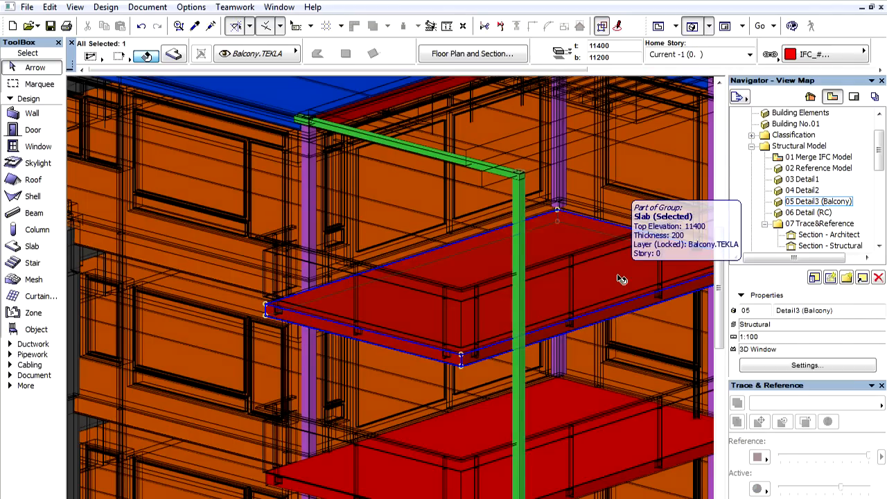
double_click(622, 279)
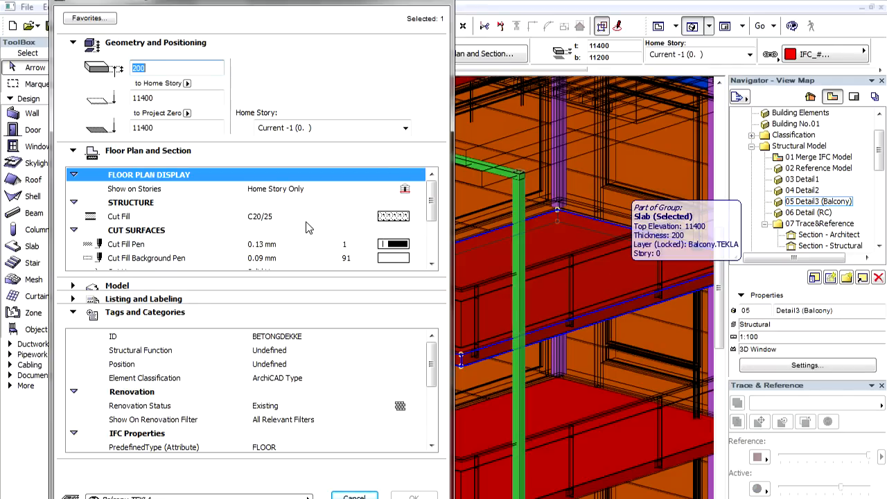
left_click(300, 218)
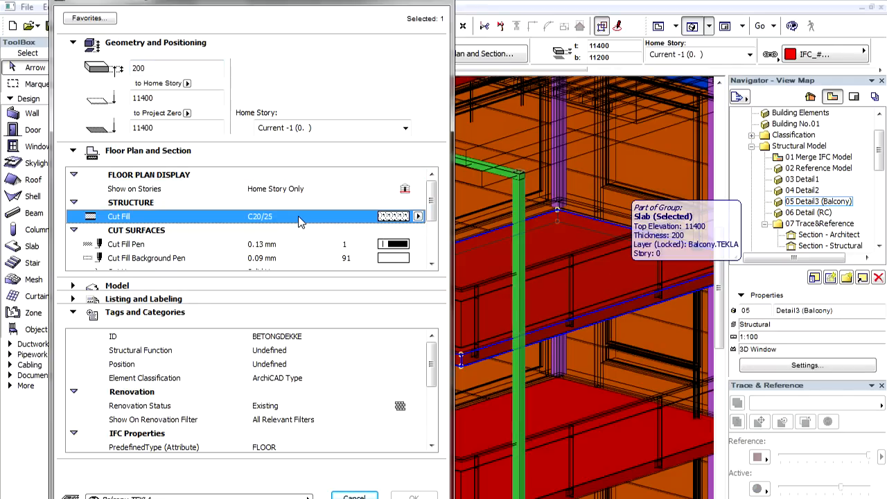
left_click(431, 361)
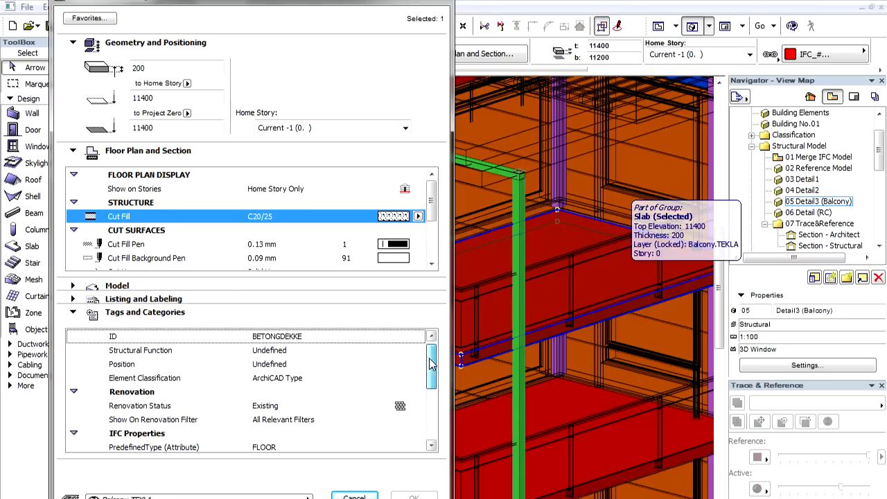
left_click_drag(431, 362, 431, 400)
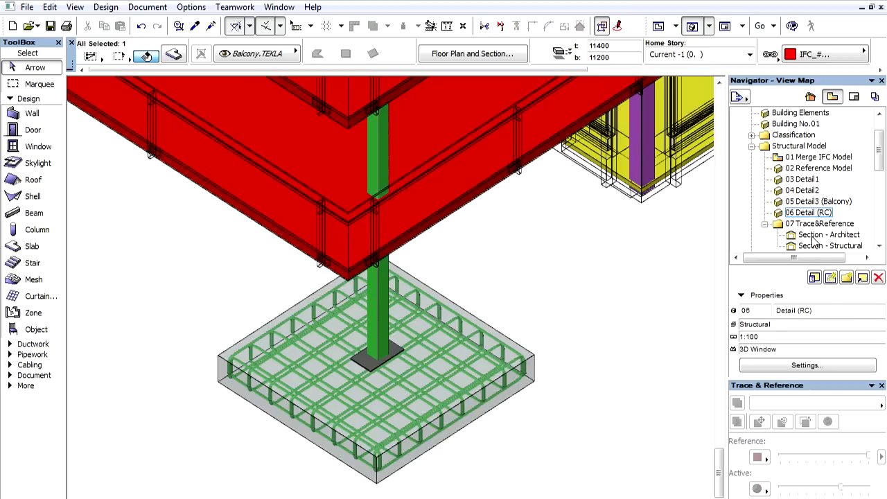
- Open the Section - Architect view and overlay Section - Structural on it as the trace reference
double_click(813, 240)
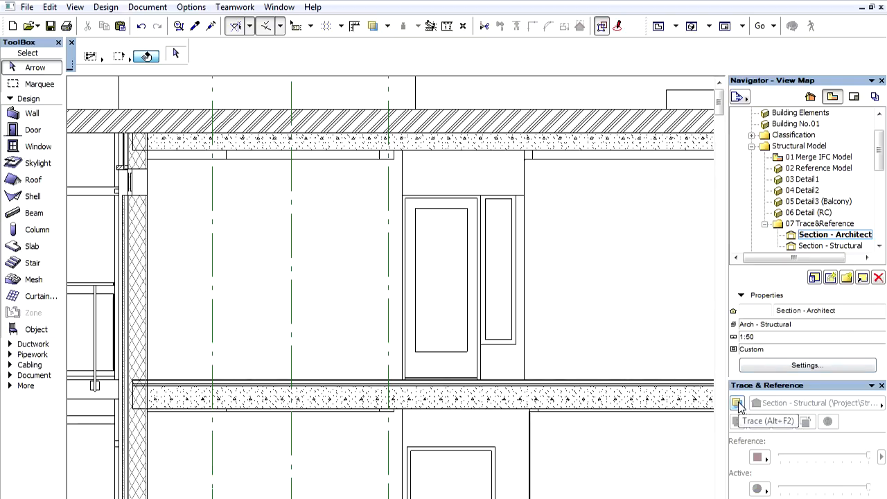
left_click(737, 404)
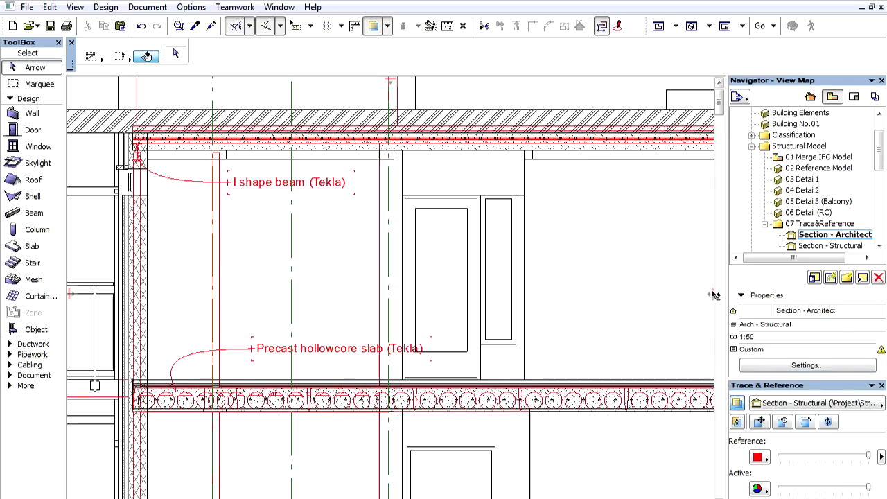
mouse_move(715, 295)
left_mouse_down()
mouse_move(271, 279)
mouse_move(100, 258)
mouse_move(730, 319)
left_mouse_up()
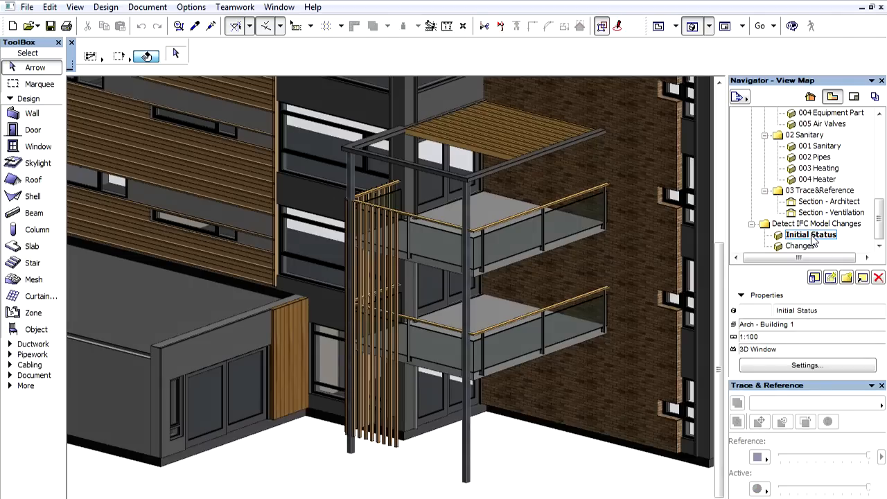
- Open the Changes view of the detected IFC model changes and show plan 3's two deleted-element and one new-element mark-up entries
left_click(803, 246)
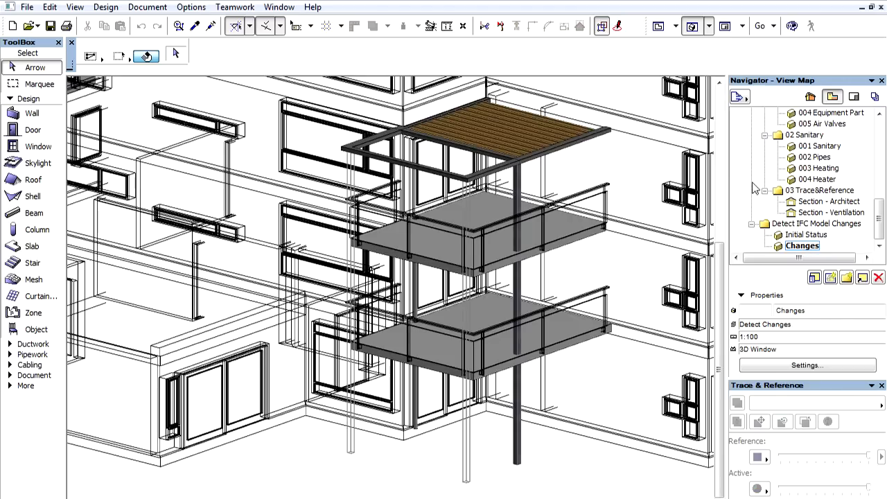
left_click(619, 27)
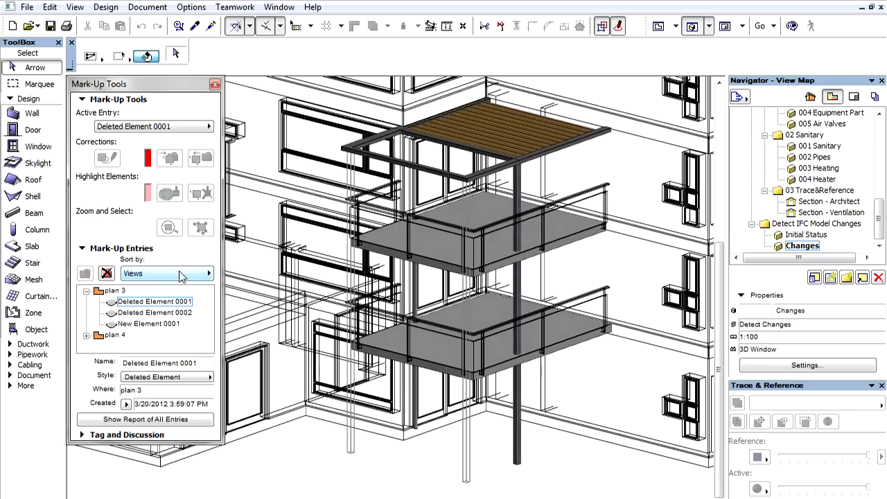
left_click(111, 303)
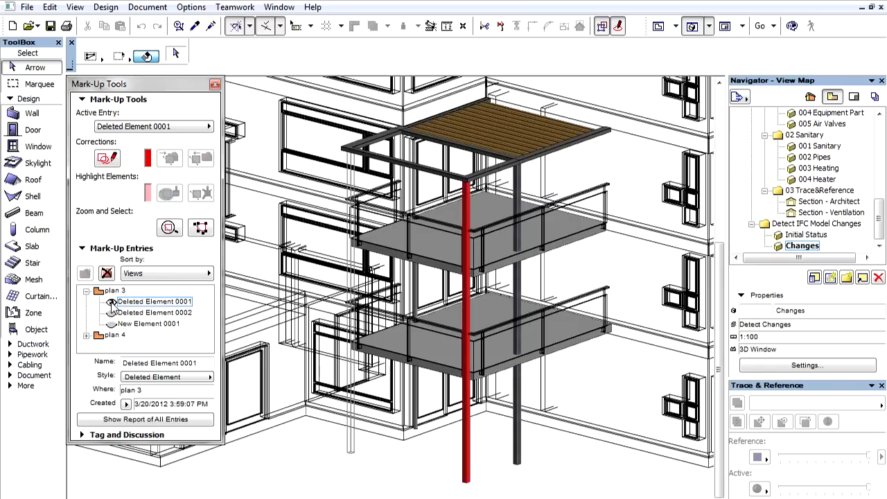
left_click(113, 313)
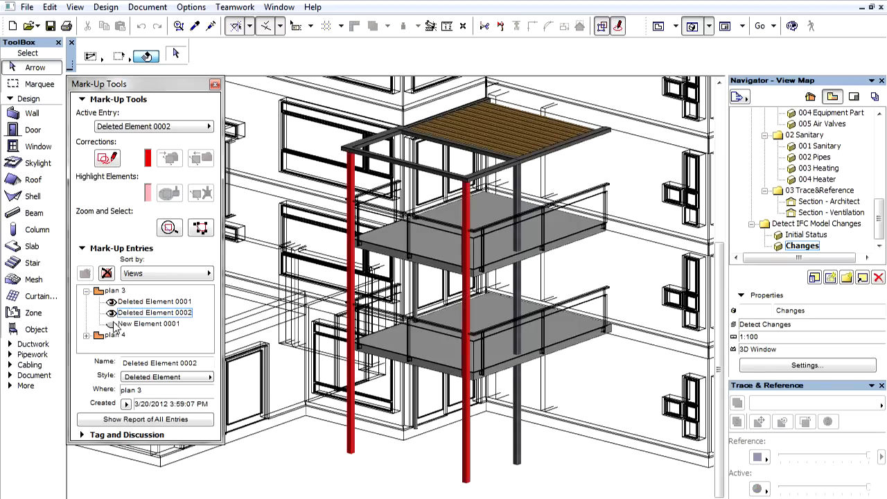
left_click(112, 324)
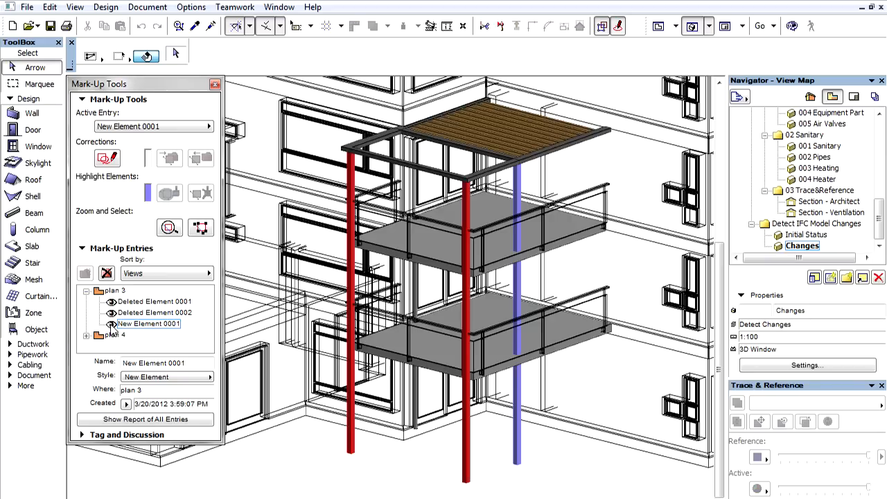
- Show plan 4's Modified Element 0001 mark-up entry and inspect the slab above the balconies
left_click(86, 335)
left_click(112, 347)
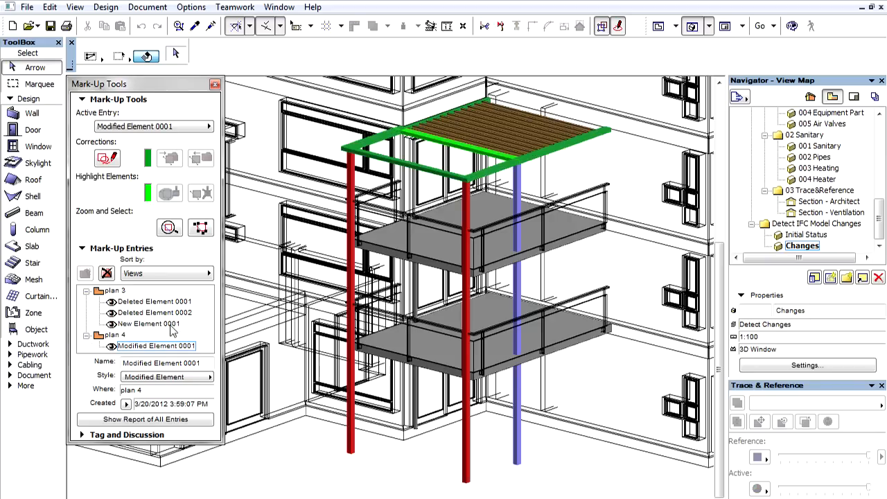
mouse_move(431, 173)
mouse_move(438, 144)
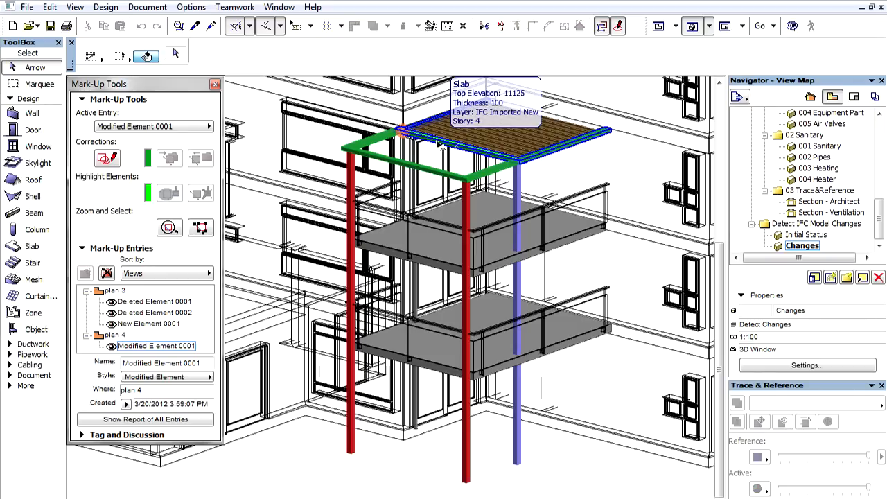
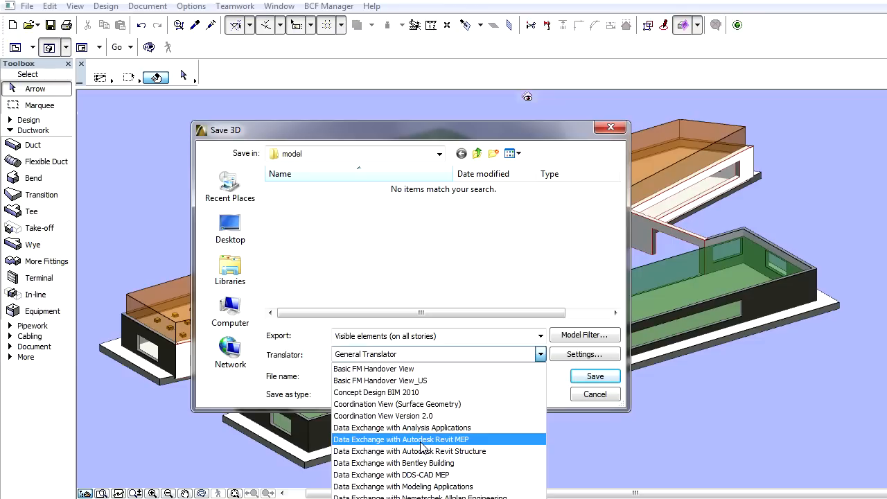
- Choose the Data Exchange with Autodesk Revit MEP translator for saving the visible elements on all stories
left_click(421, 441)
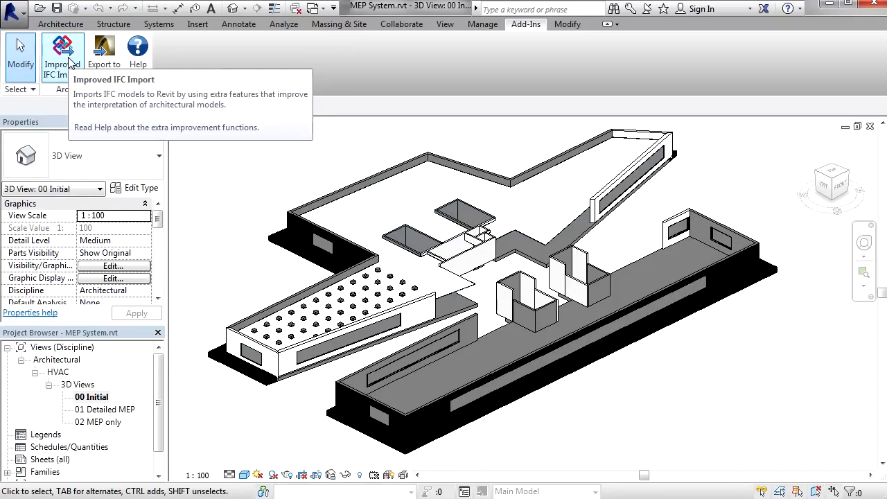
- Switch to Revit, view the duct network in the 01 Detailed MEP view, and open the 02 MEP only view
left_click(159, 23)
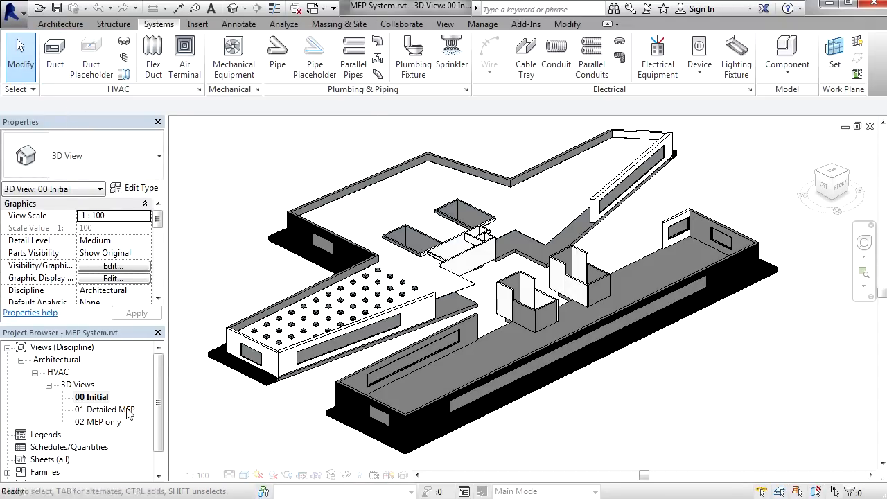
double_click(128, 411)
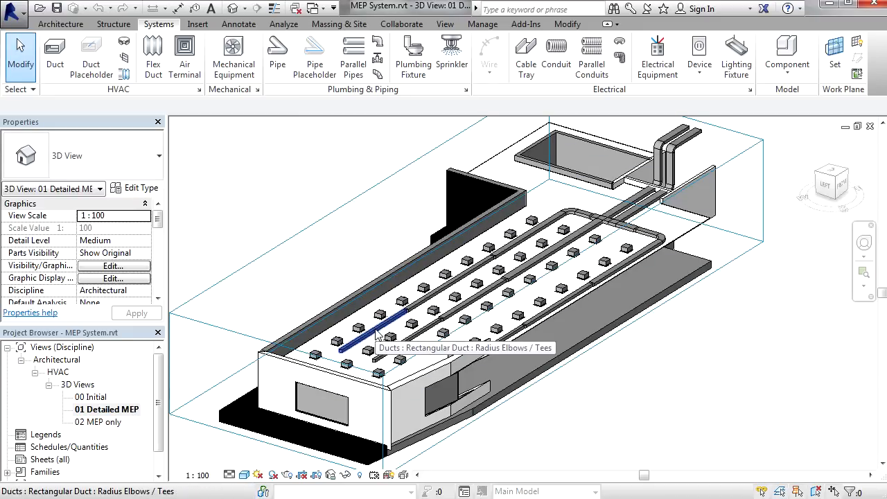
double_click(107, 423)
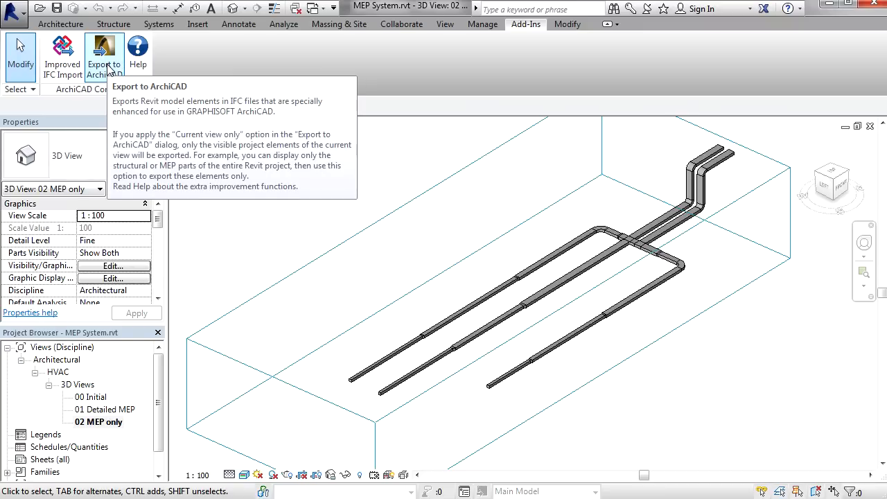
- Export the current view only to ArchiCAD as the IFC file MEP System
left_click(105, 64)
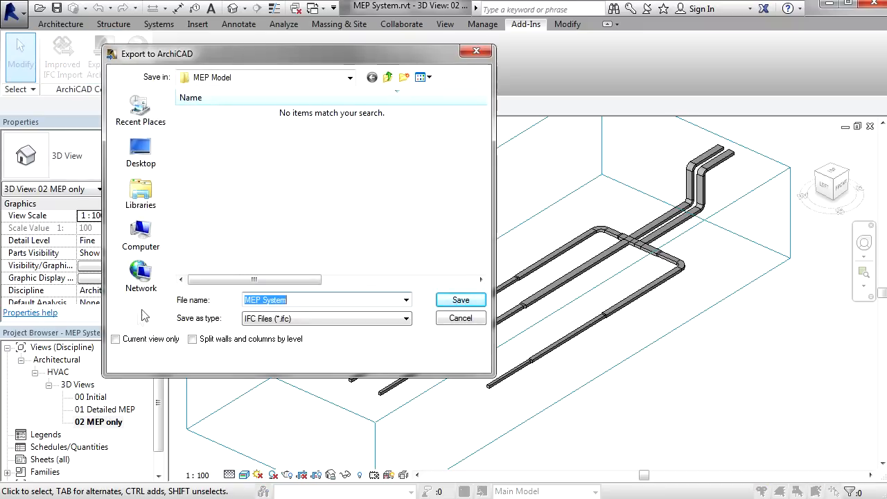
left_click(116, 340)
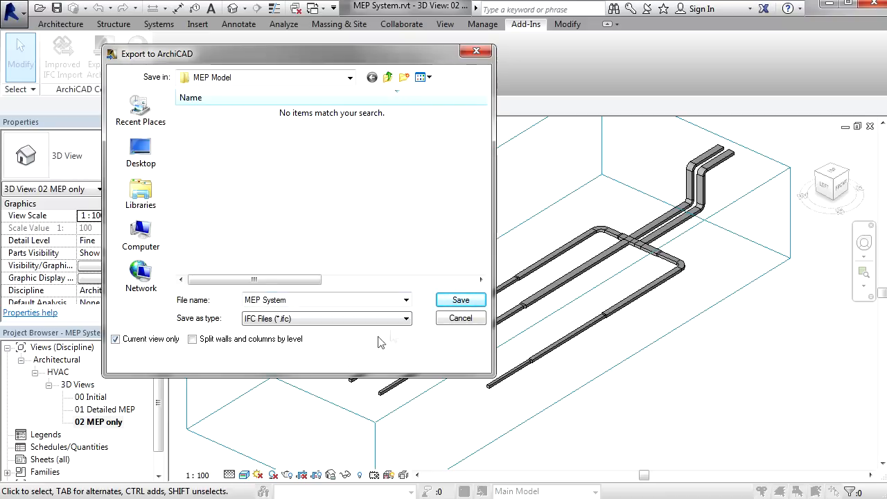
left_click(461, 301)
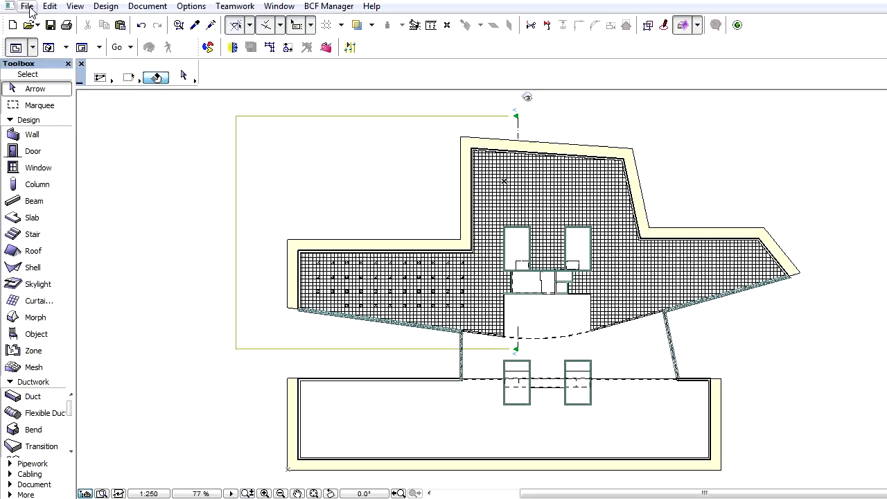
- Switch to ArchiCAD and merge MEP System.ifc using the Data Exchange with Autodesk Revit MEP translator
left_click(27, 6)
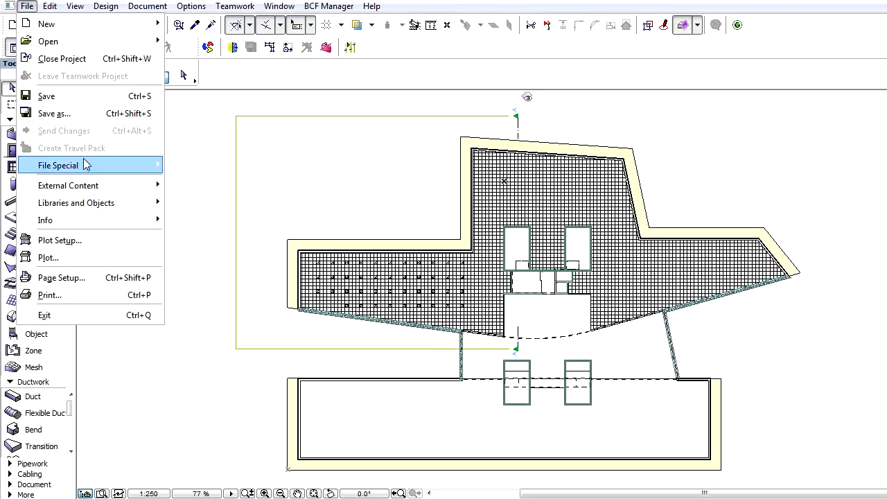
mouse_move(85, 164)
left_click(192, 165)
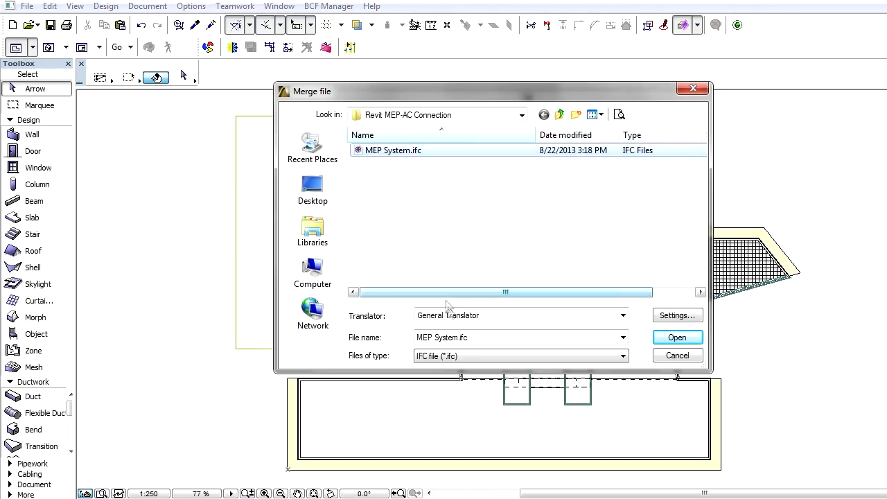
left_click(448, 315)
left_click(495, 395)
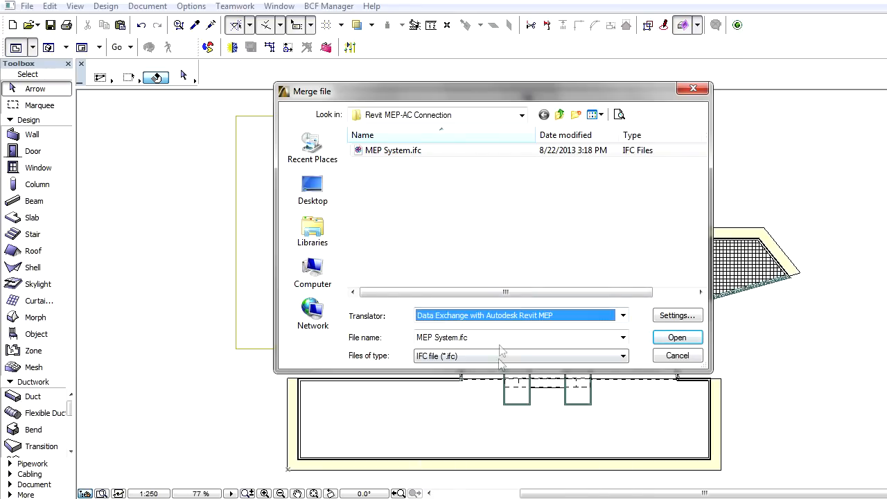
left_click(677, 338)
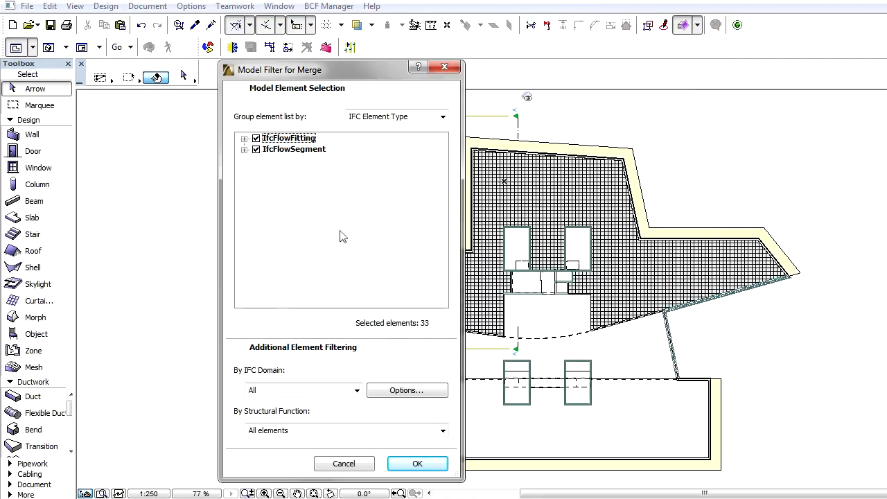
- Merge all IfcFlowFitting and IfcFlowSegment elements, matching story 0 to the current 5. etasje with elevation offset 0
left_click(244, 138)
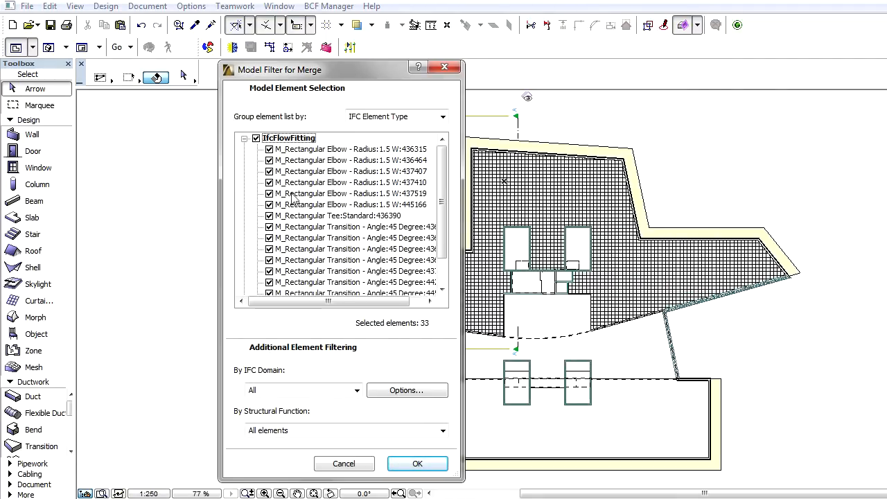
left_click(417, 464)
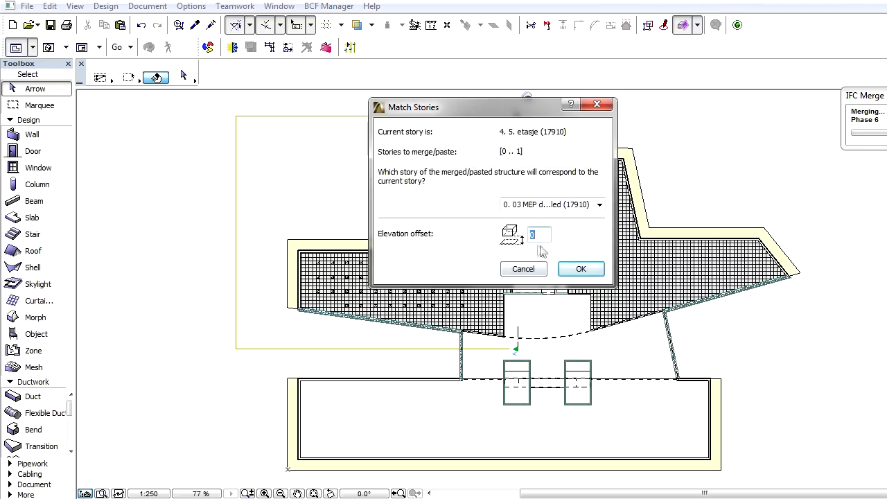
left_click(579, 269)
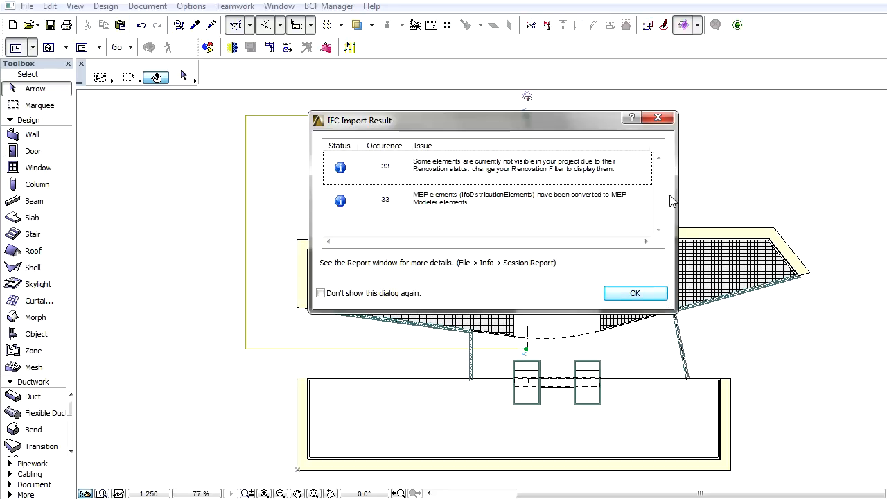
left_click(634, 293)
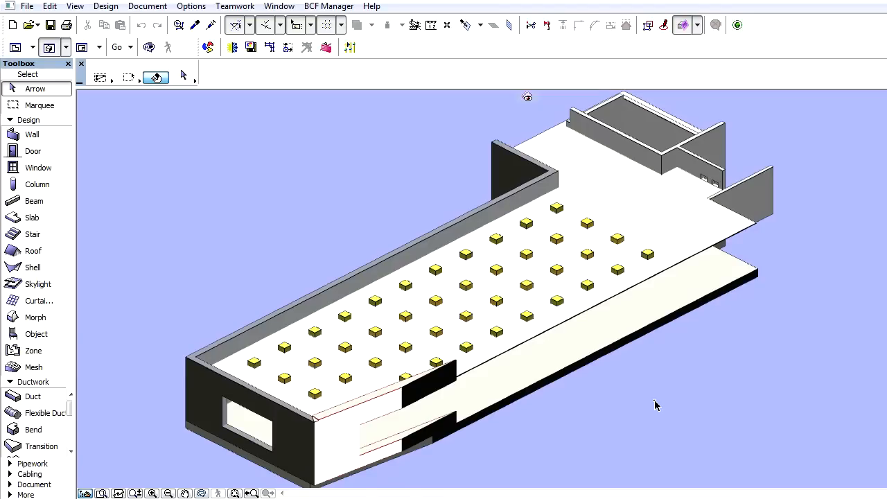
- Turn on the visibility of the M-HVAC-DUCT layer with the Revit MEP extension
key("ctrl+l")
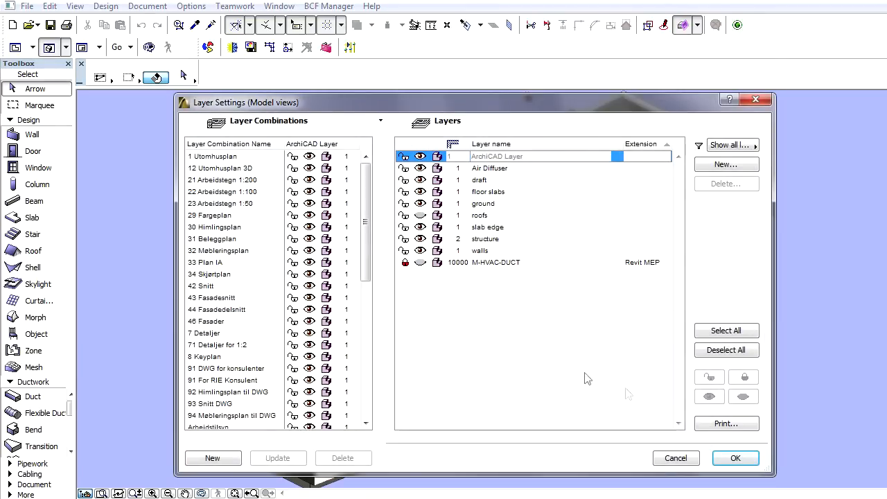
left_click(421, 265)
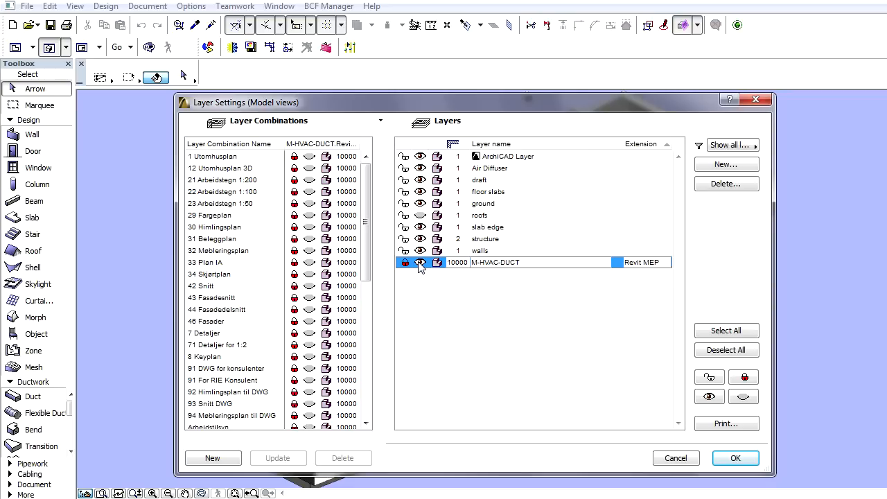
left_click(735, 458)
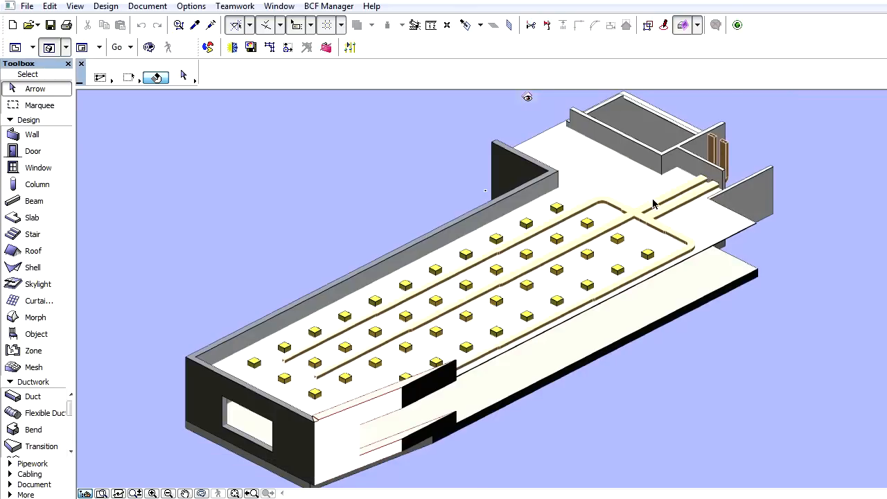
- Examine the connection settings and IFC properties of the middle straight duct near the shaft wall
left_click(656, 200)
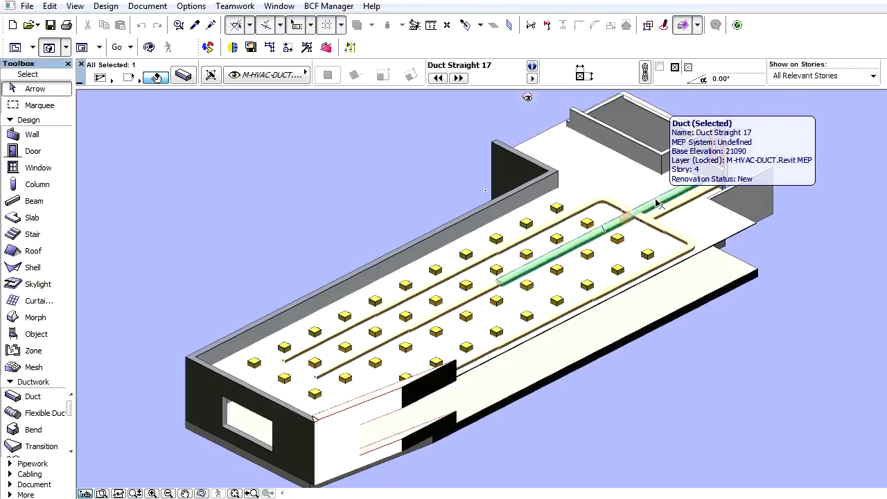
key("ctrl+t")
left_click(638, 116)
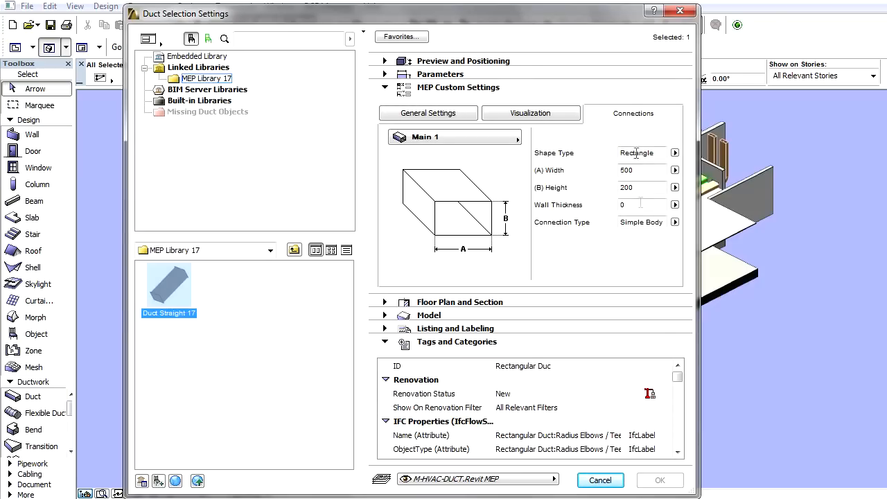
left_click_drag(677, 377, 677, 448)
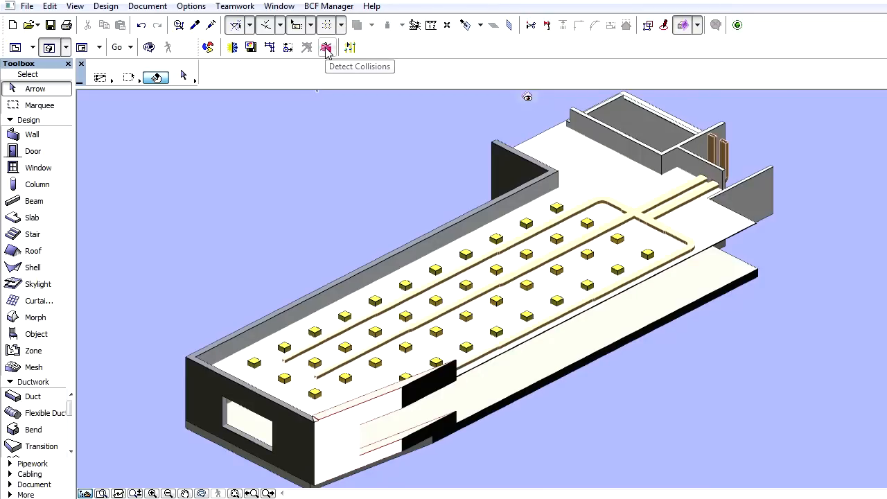
- Run collision detection on the MEP elements and highlight the Clash 001 mark-up entry in the model
left_click(326, 48)
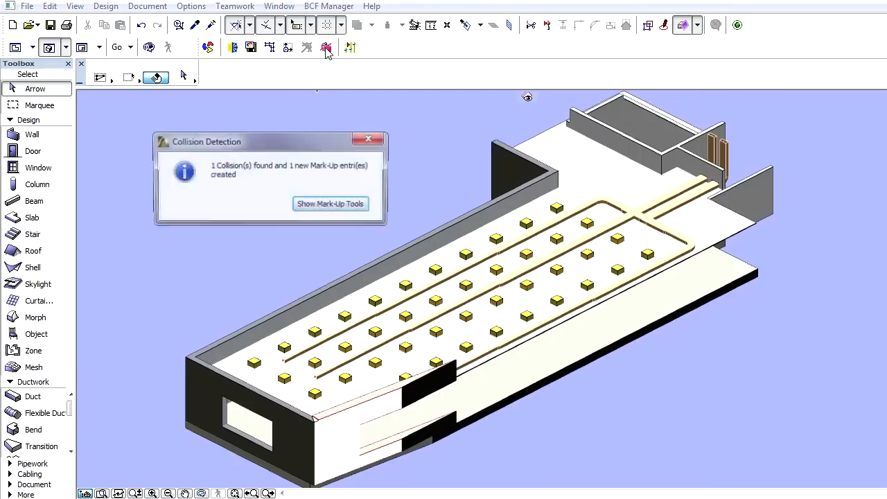
left_click(316, 205)
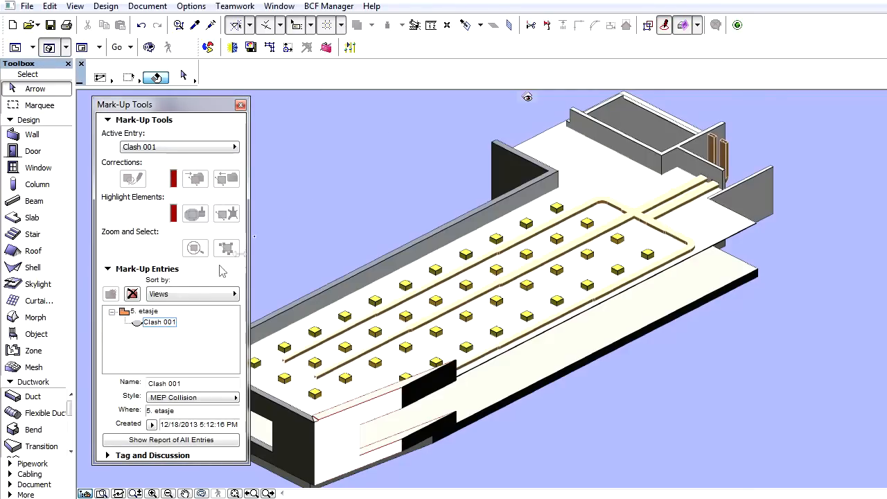
left_click(138, 324)
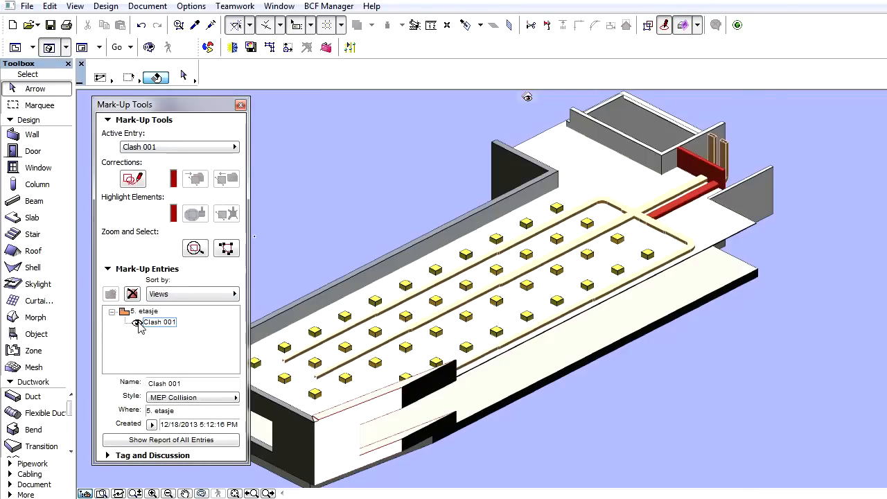
- Stretch the wall opening around the clashing duct to a width of 650
scroll(647, 210, "up", 4)
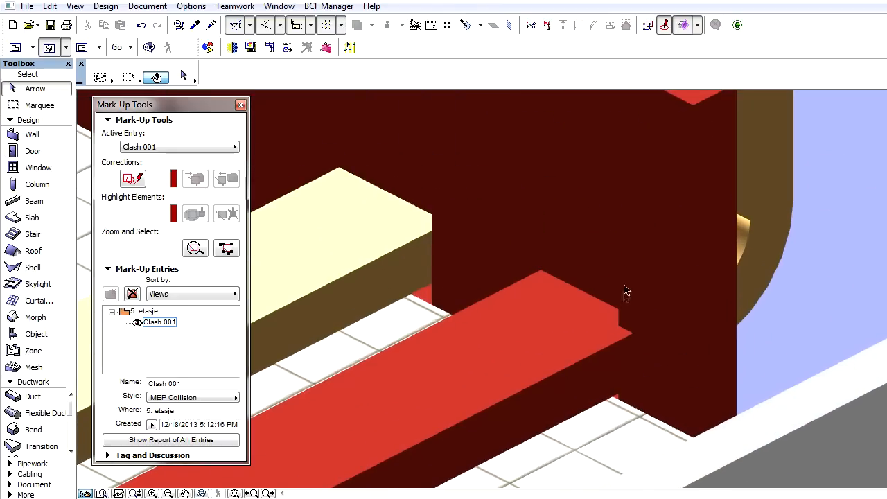
left_click(621, 298)
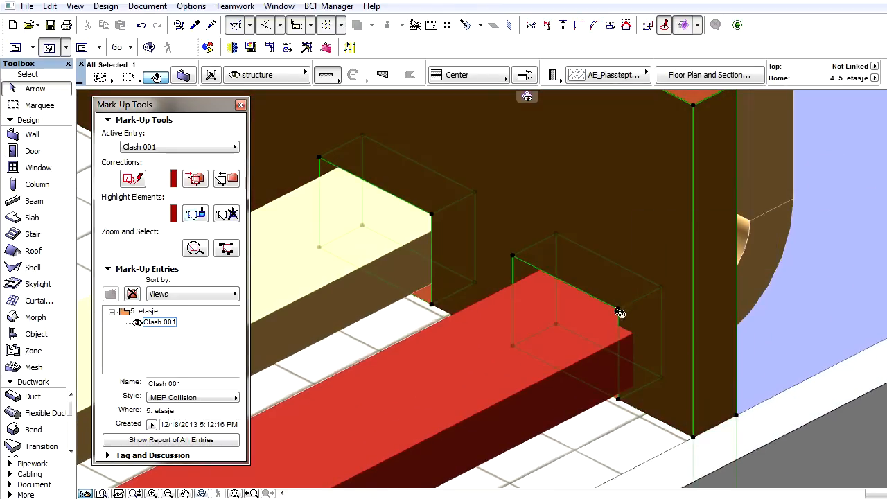
left_click(619, 311)
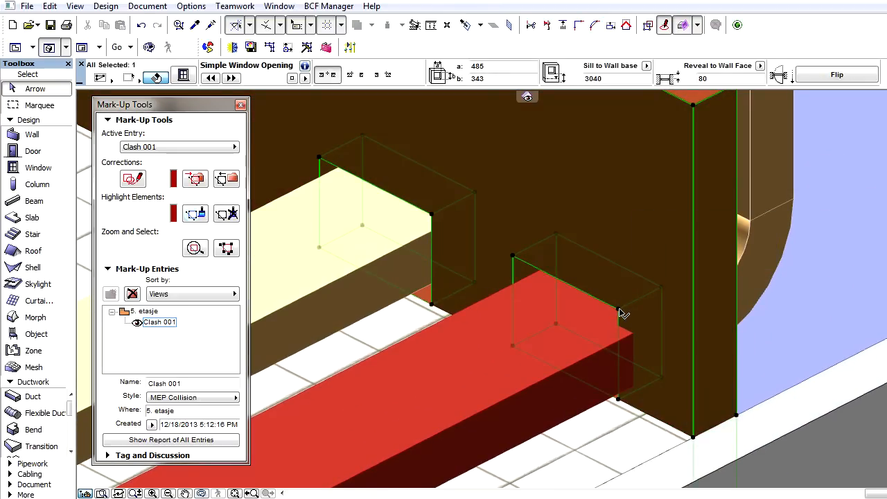
left_click(620, 311)
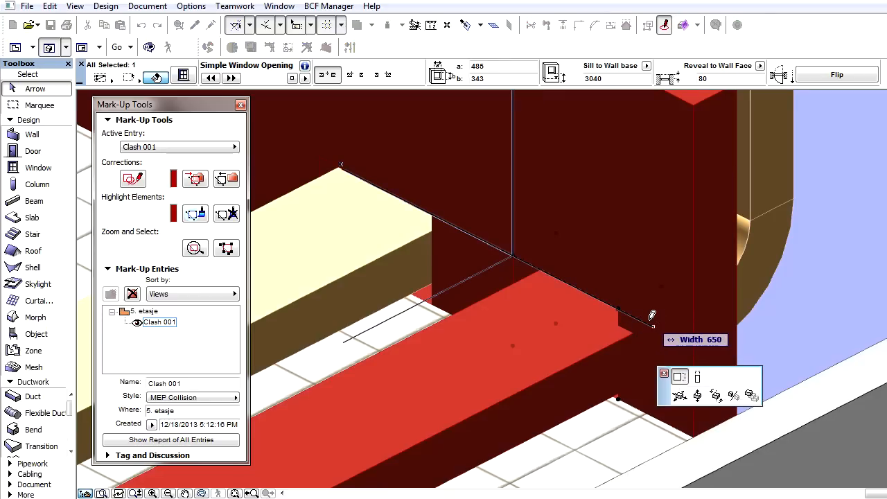
left_click(652, 315)
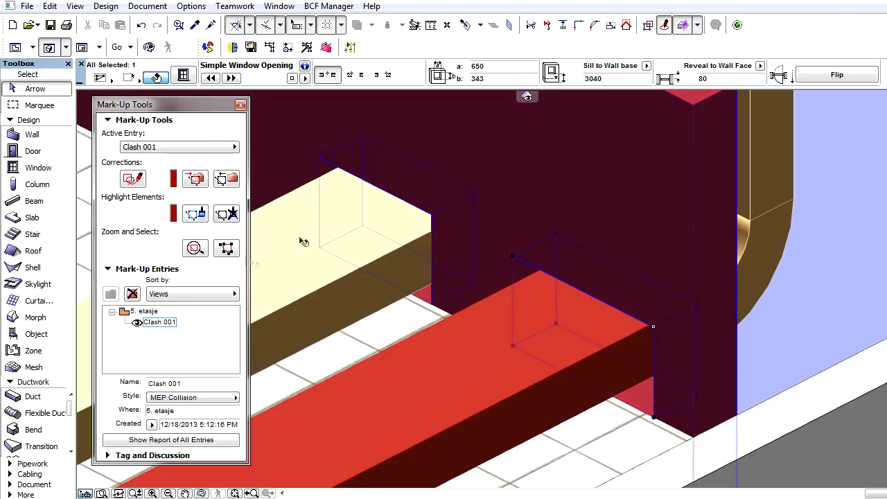
- Delete the Clash 001 mark-up entry and rerun collision detection
left_click(160, 323)
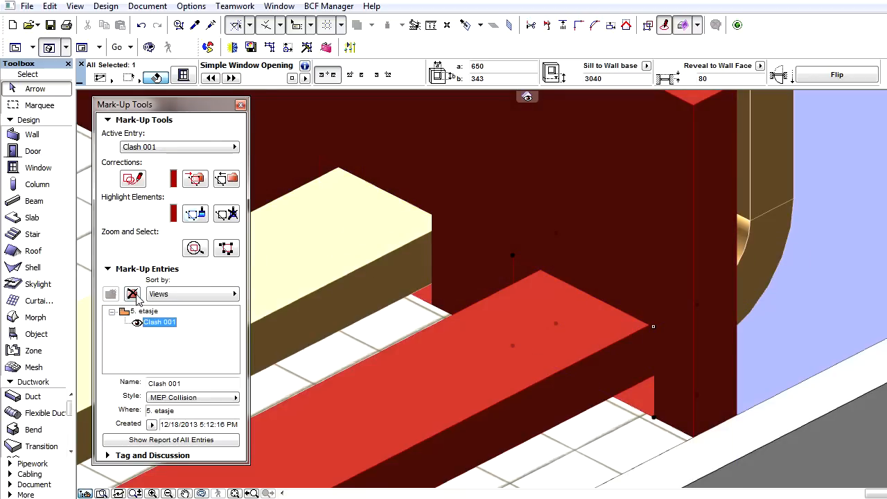
left_click(134, 295)
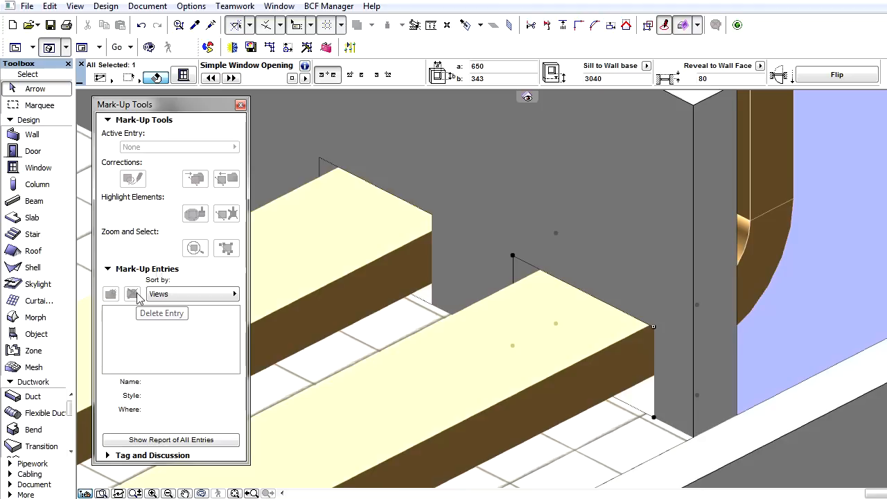
left_click(330, 46)
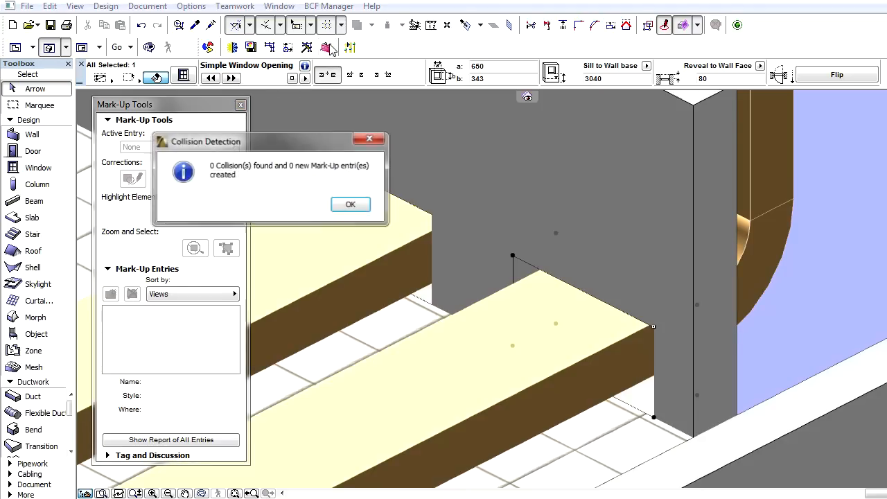